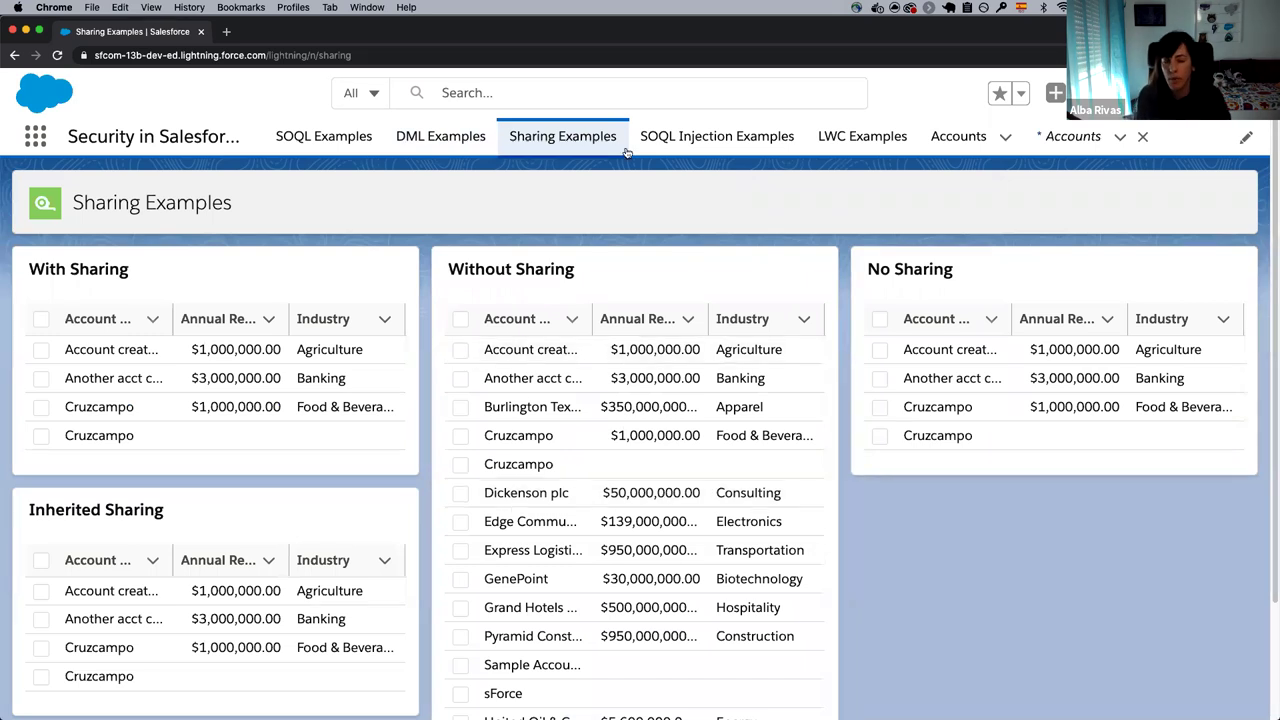
Highlight the With Sharing heading on the Sharing Examples page to present the first account list
{"action": "scroll", "coordinate": [469, 179], "scroll_direction": "down", "scroll_amount": 1}
{"action": "scroll", "coordinate": [469, 179], "scroll_direction": "up", "scroll_amount": 1}
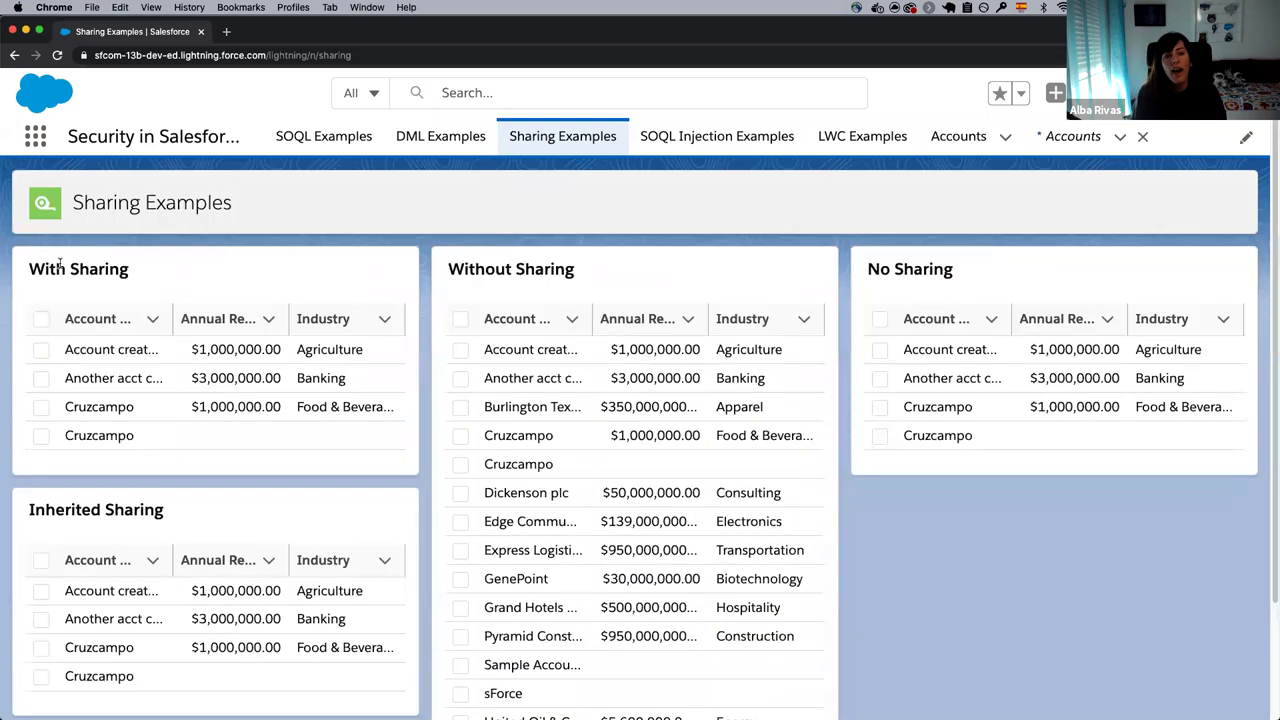
{"action": "left_click_drag", "start_coordinate": [38, 267], "coordinate": [123, 263]}
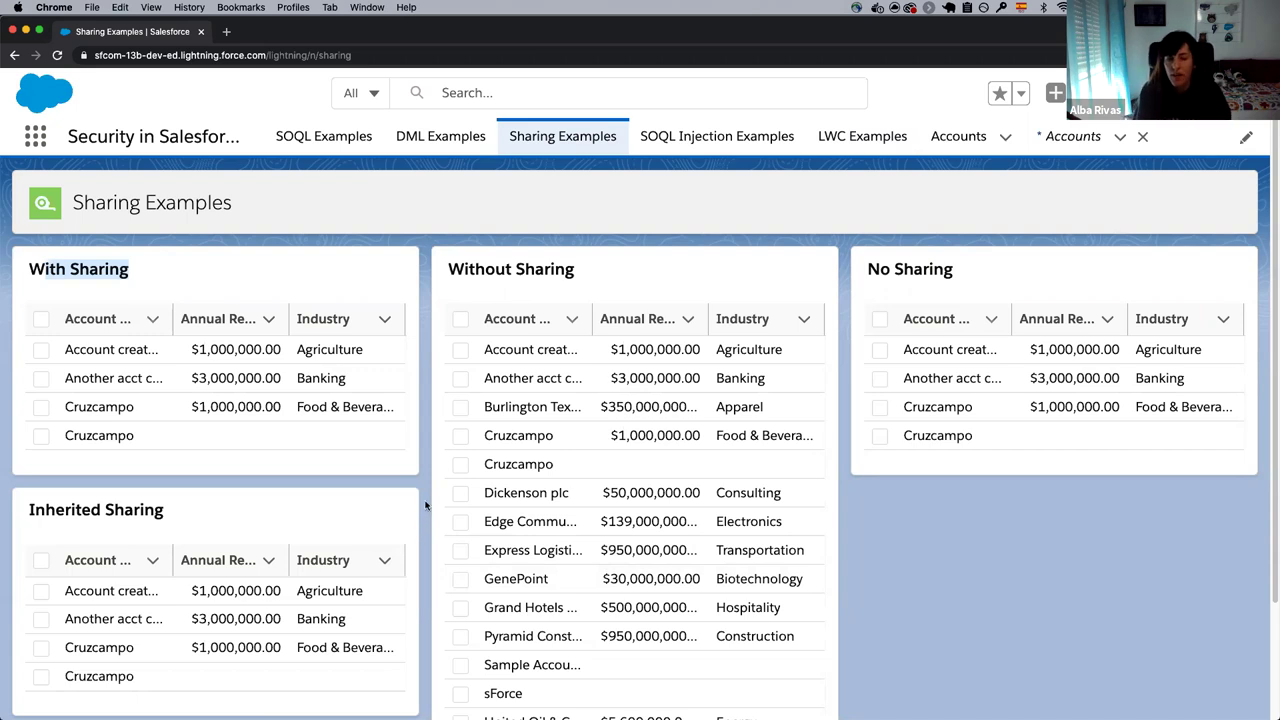
{"action": "scroll", "coordinate": [131, 319], "scroll_direction": "down", "scroll_amount": 1}
{"action": "left_click", "coordinate": [32, 266]}
{"action": "left_click_drag", "start_coordinate": [32, 266], "coordinate": [143, 266]}
{"action": "scroll", "coordinate": [143, 266], "scroll_direction": "down", "scroll_amount": 1}
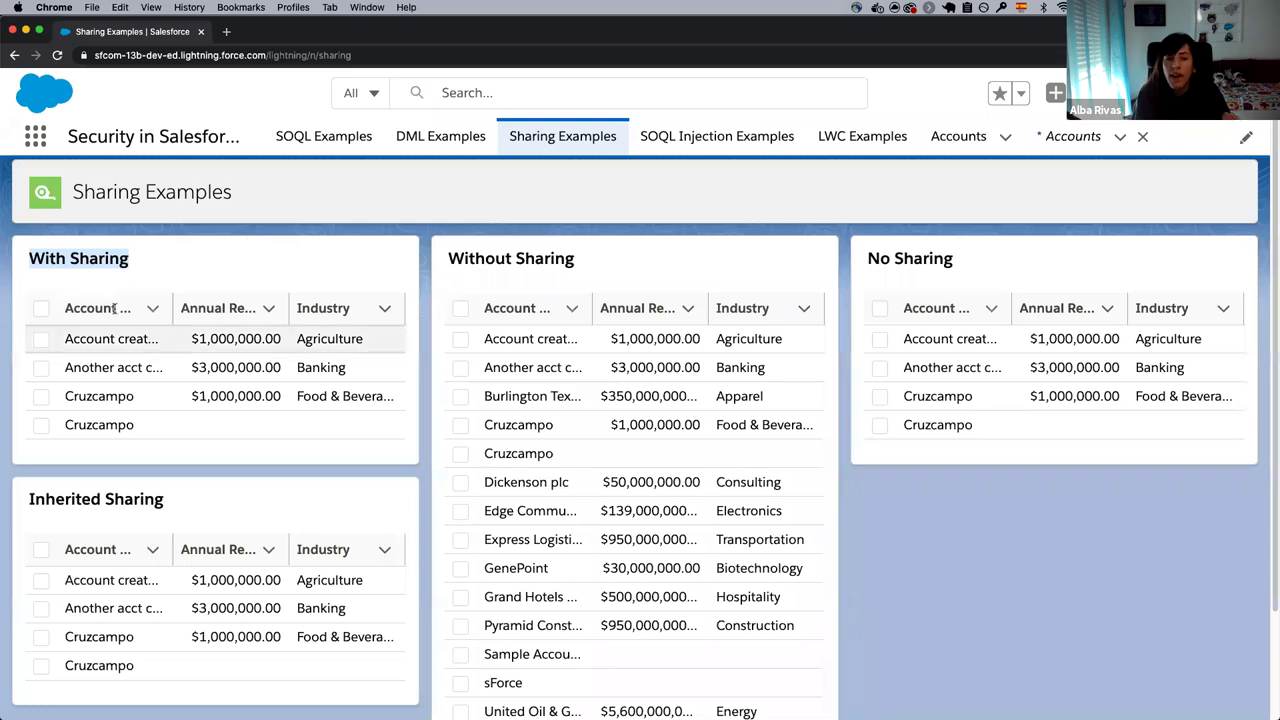
Examine the account names listed under With Sharing, from the first row to the last Cruzcampo row
{"action": "left_click_drag", "start_coordinate": [77, 339], "coordinate": [148, 340]}
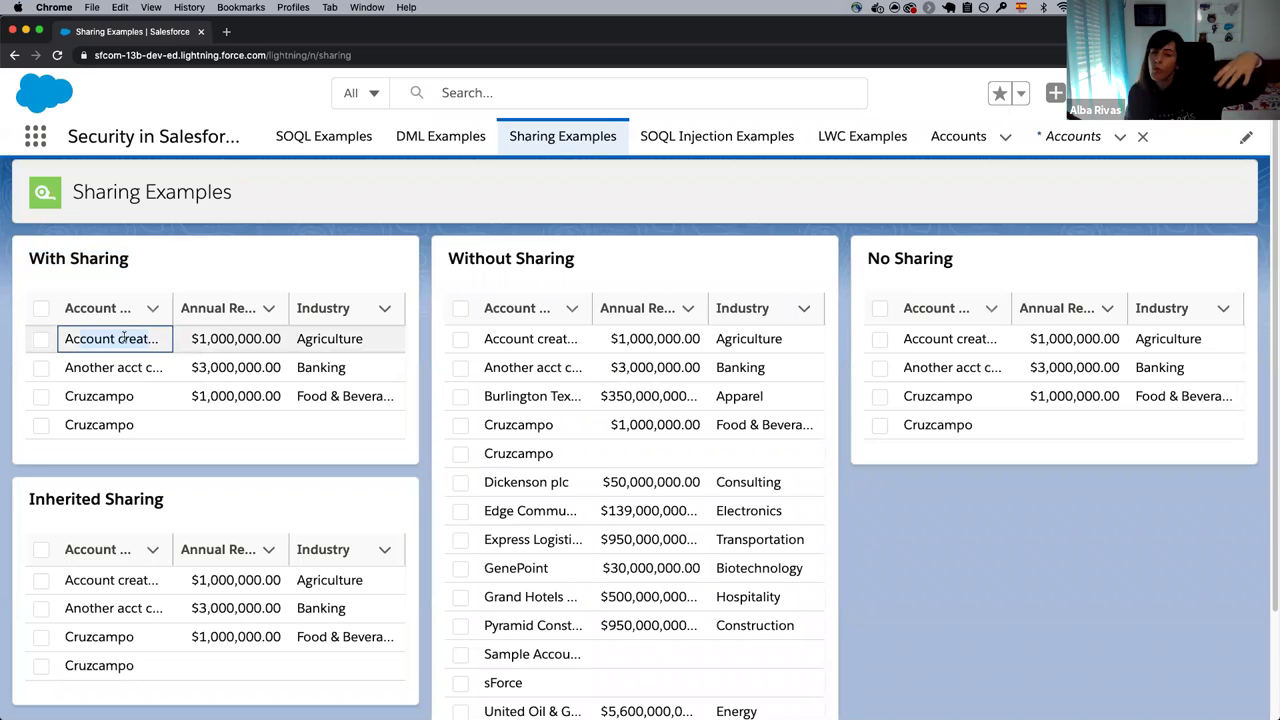
{"action": "left_click", "coordinate": [104, 341]}
{"action": "left_click_drag", "start_coordinate": [104, 341], "coordinate": [148, 341]}
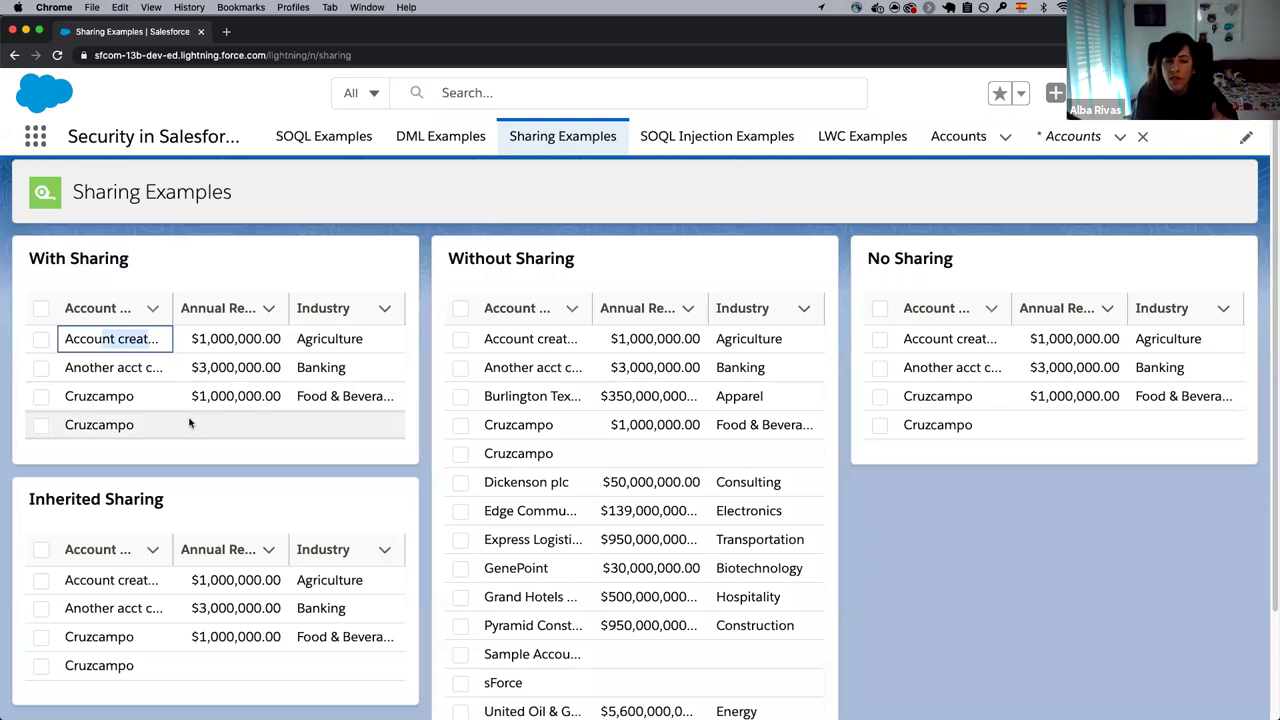
{"action": "left_click", "coordinate": [104, 396]}
{"action": "left_click", "coordinate": [110, 425]}
{"action": "left_click_drag", "start_coordinate": [242, 441], "coordinate": [314, 445]}
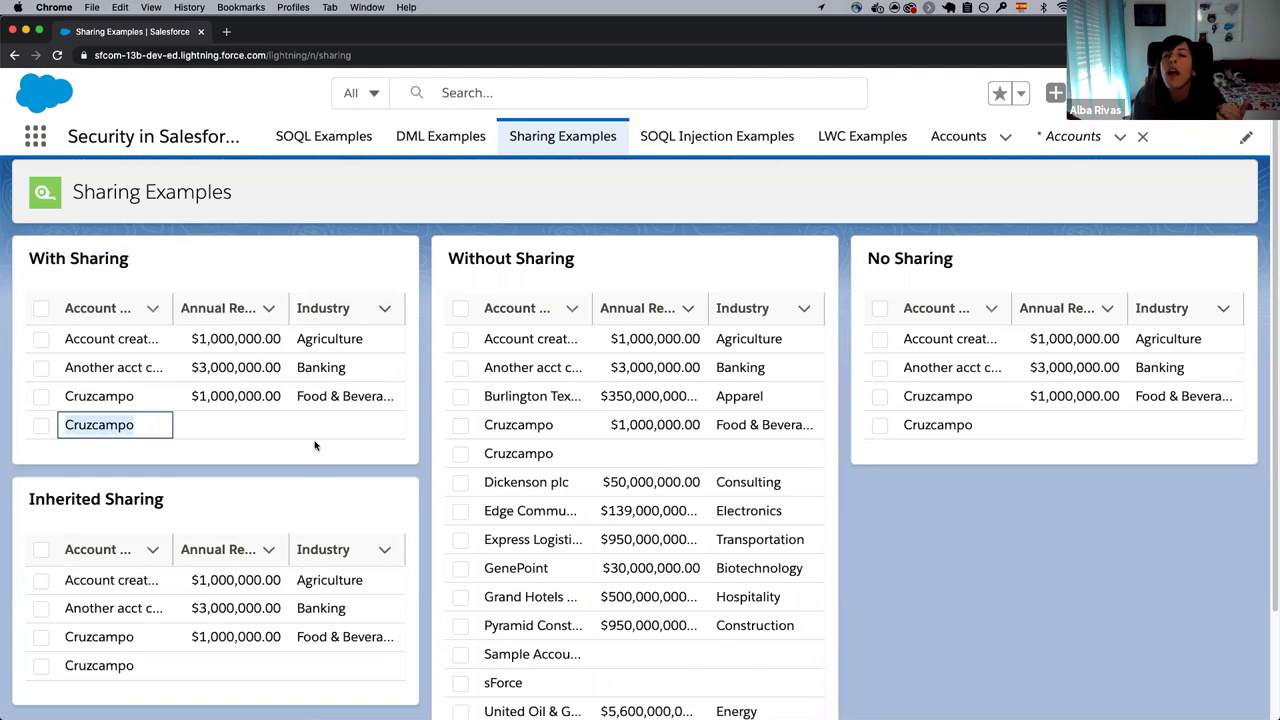
{"action": "scroll", "coordinate": [314, 444], "scroll_direction": "down", "scroll_amount": 1}
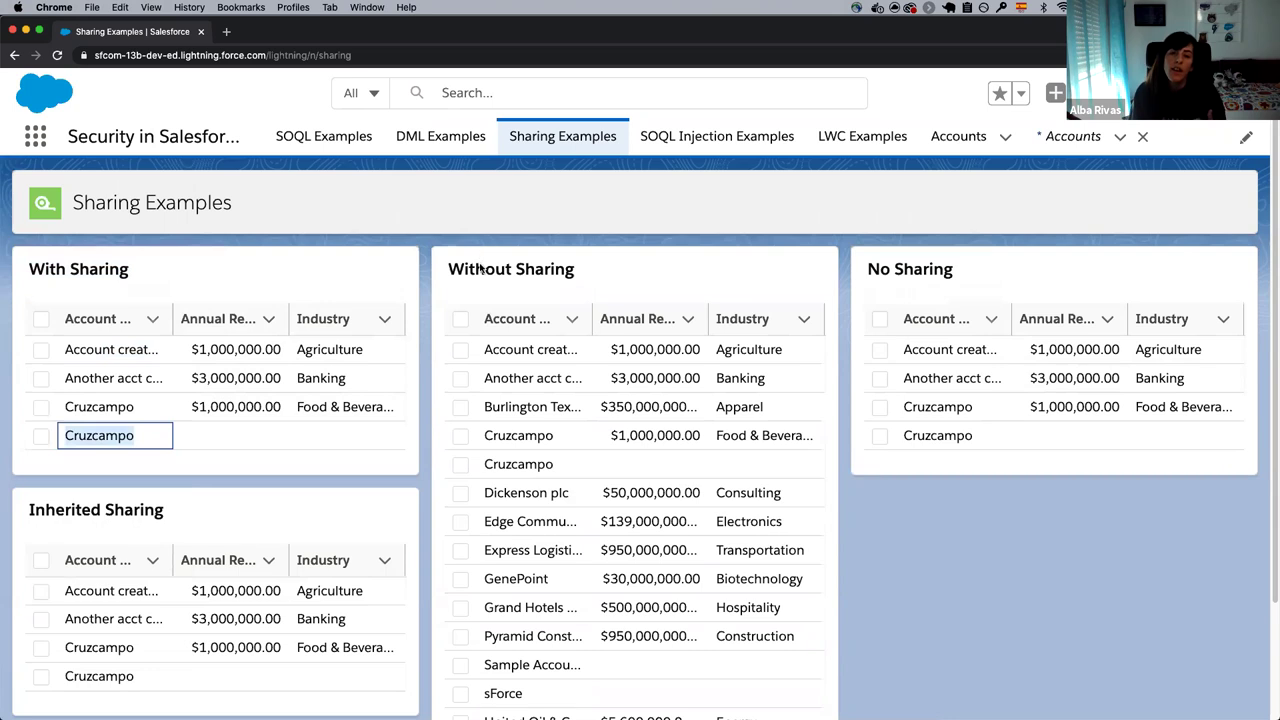
Highlight the Without Sharing heading and look over the accounts listed under it
{"action": "double_click", "coordinate": [482, 268]}
{"action": "triple_click", "coordinate": [482, 268]}
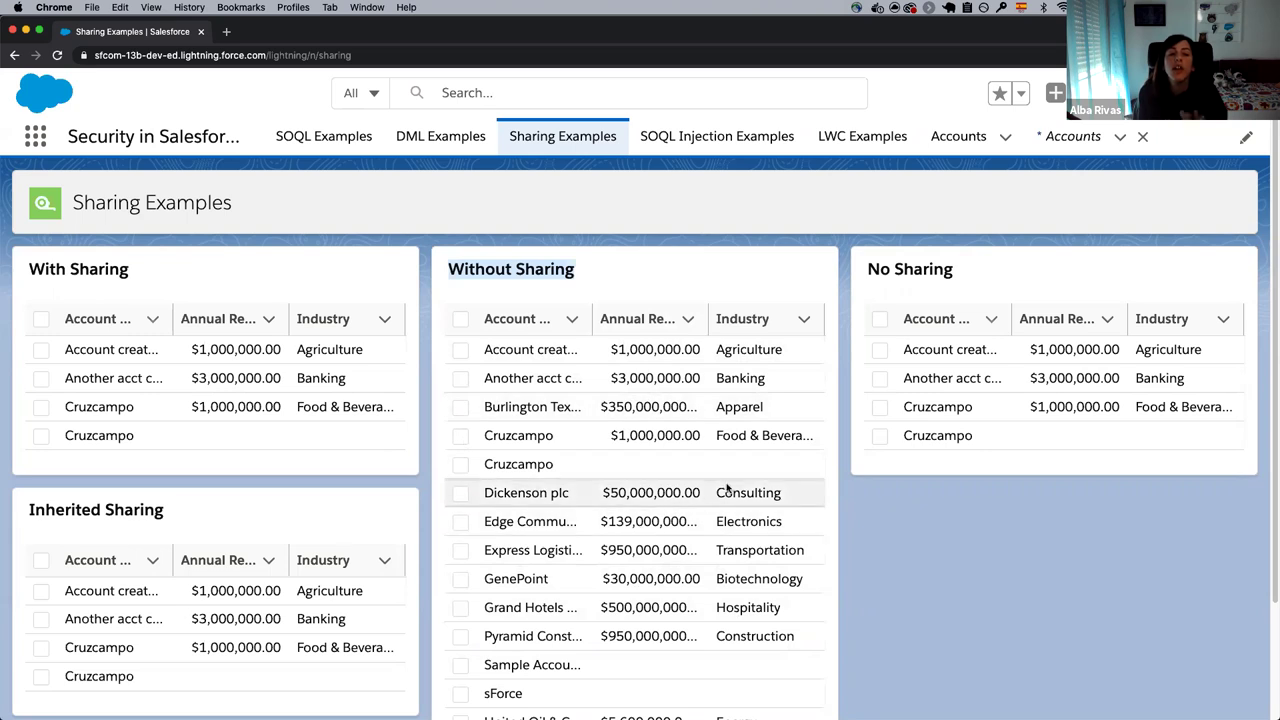
{"action": "scroll", "coordinate": [727, 487], "scroll_direction": "down", "scroll_amount": 1}
{"action": "scroll", "coordinate": [729, 483], "scroll_direction": "up", "scroll_amount": 1}
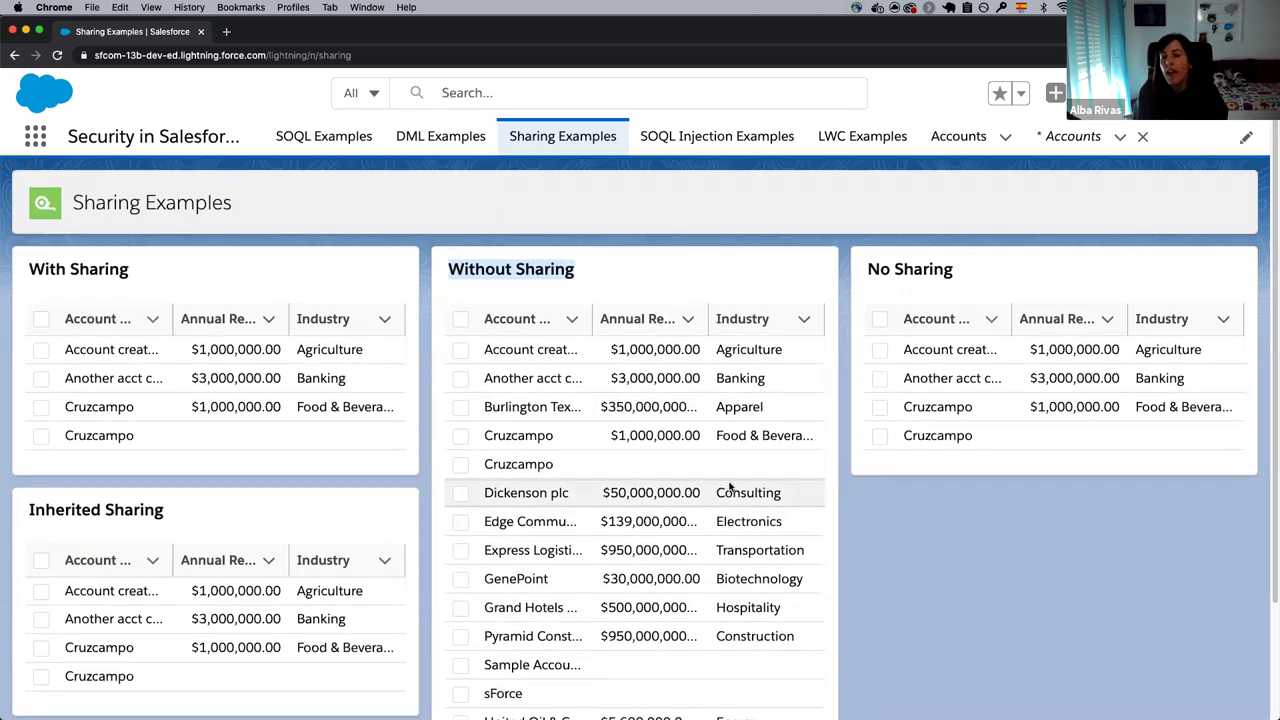
Highlight the No Sharing heading and examine its account list
{"action": "left_click", "coordinate": [870, 265]}
{"action": "left_click_drag", "start_coordinate": [870, 265], "coordinate": [973, 269]}
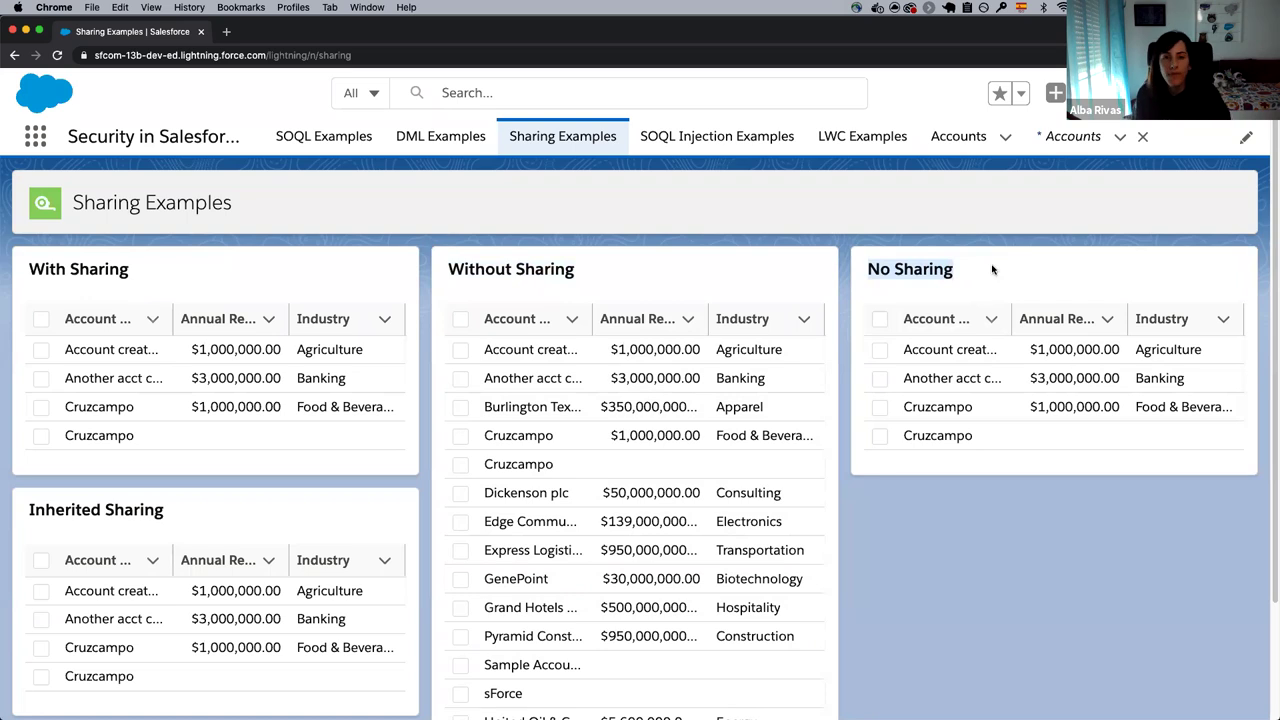
{"action": "left_click_drag", "start_coordinate": [876, 267], "coordinate": [955, 279]}
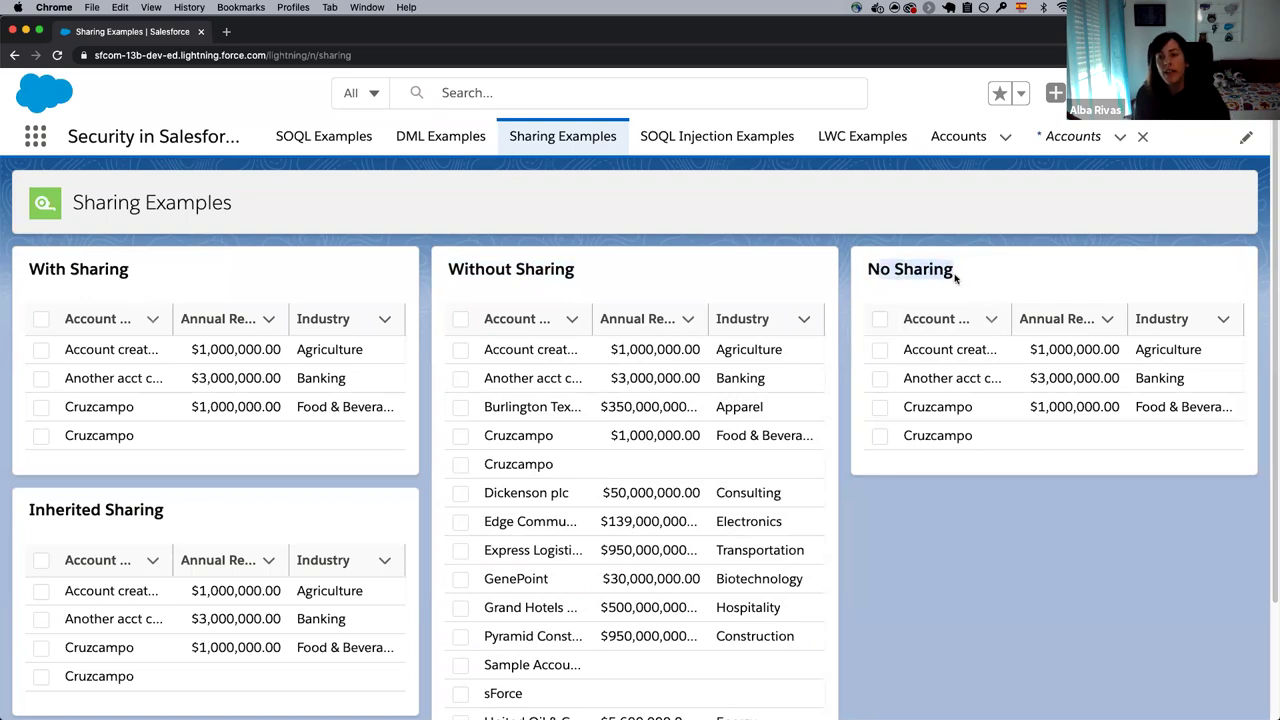
{"action": "scroll", "coordinate": [914, 417], "scroll_direction": "down", "scroll_amount": 1}
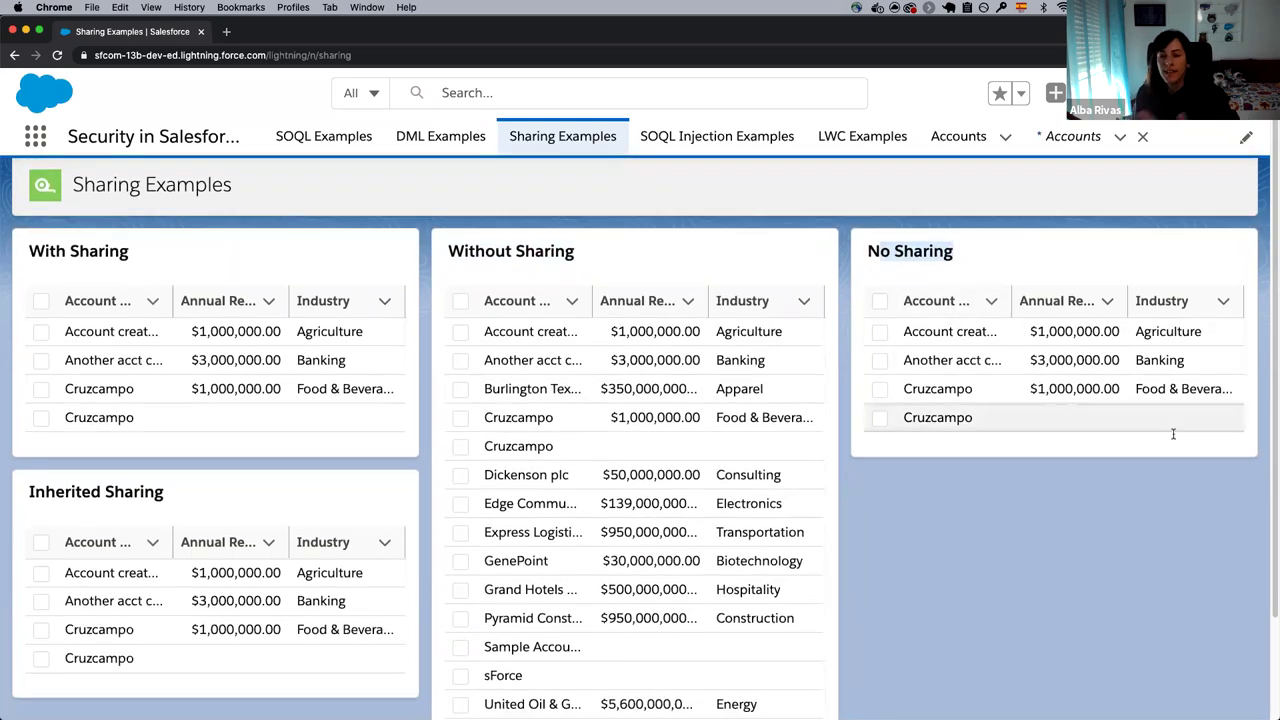
Highlight the Inherited Sharing heading and examine the accounts listed in its card
{"action": "left_click", "coordinate": [155, 497]}
{"action": "left_click_drag", "start_coordinate": [62, 491], "coordinate": [172, 495]}
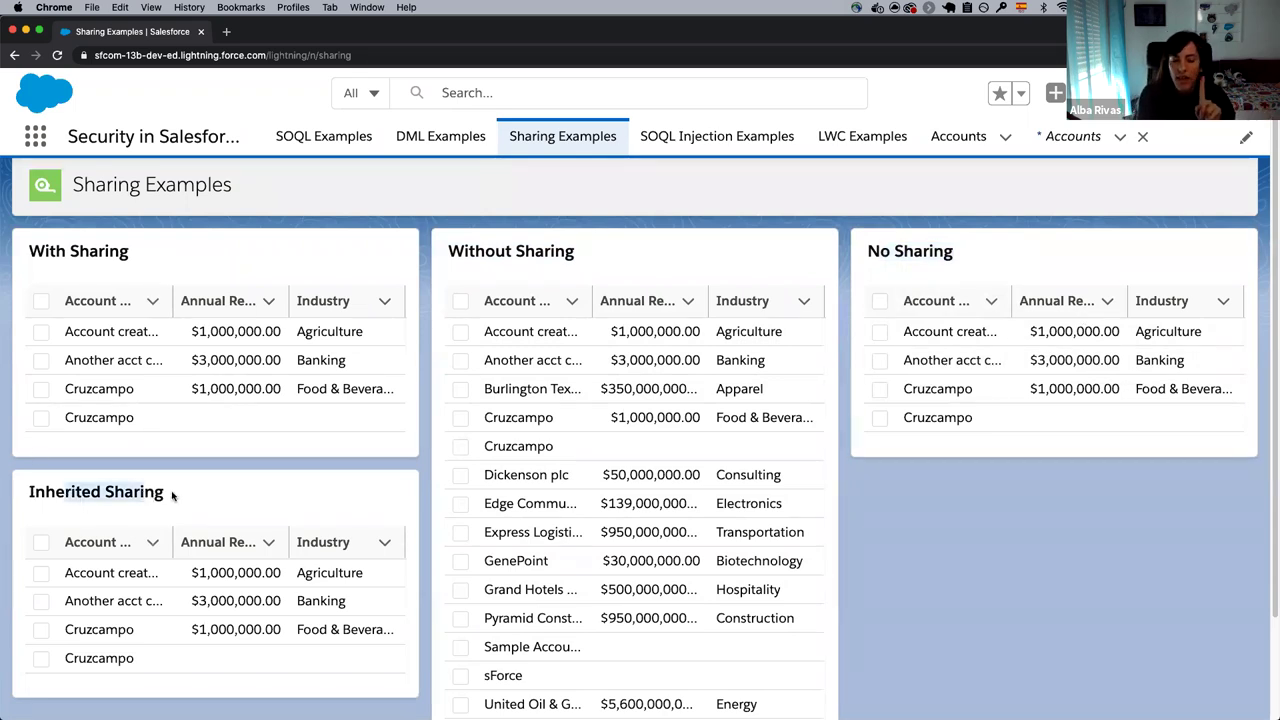
{"action": "scroll", "coordinate": [172, 495], "scroll_direction": "down", "scroll_amount": 1}
{"action": "left_click_drag", "start_coordinate": [37, 494], "coordinate": [161, 488]}
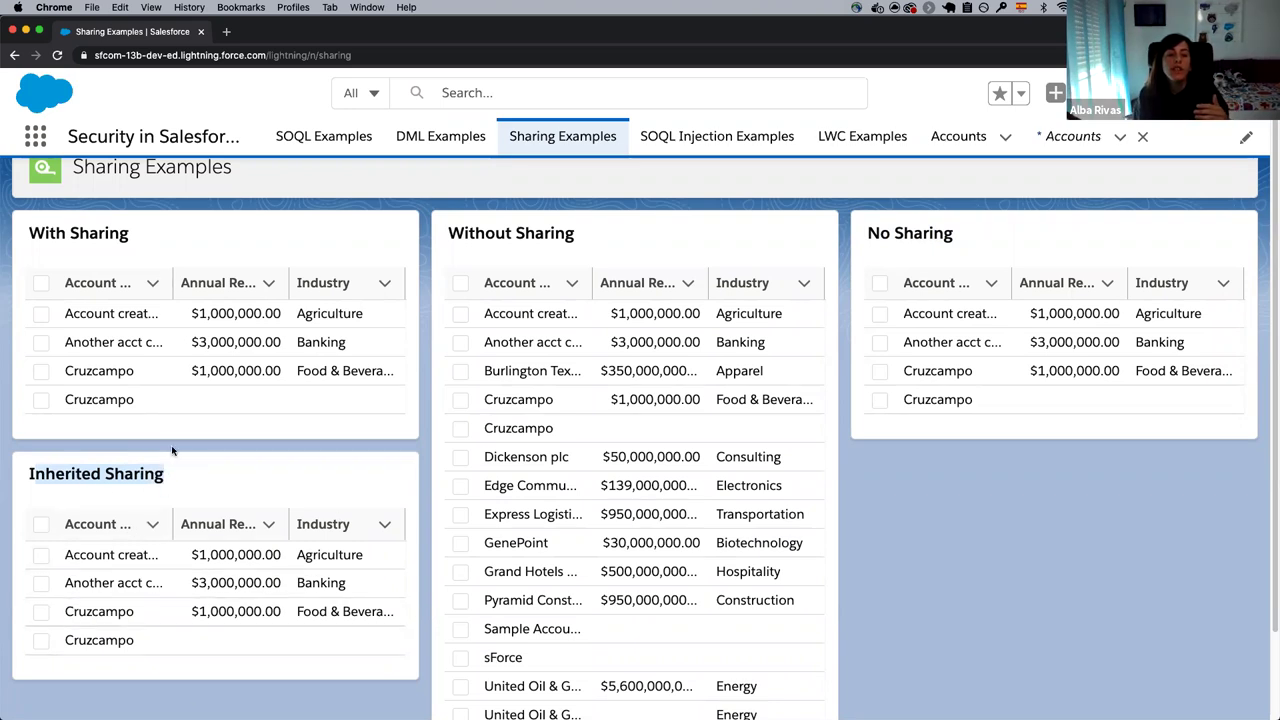
{"action": "scroll", "coordinate": [86, 472], "scroll_direction": "down", "scroll_amount": 1}
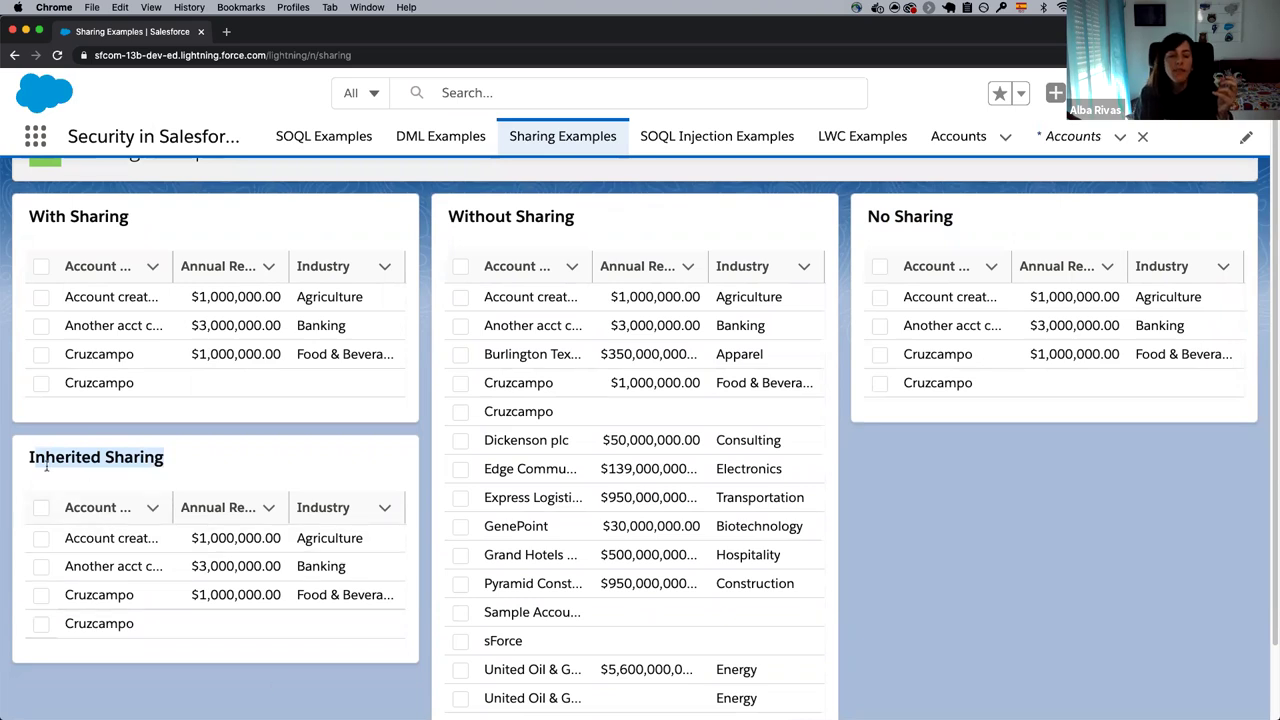
{"action": "scroll", "coordinate": [71, 502], "scroll_direction": "down", "scroll_amount": 1}
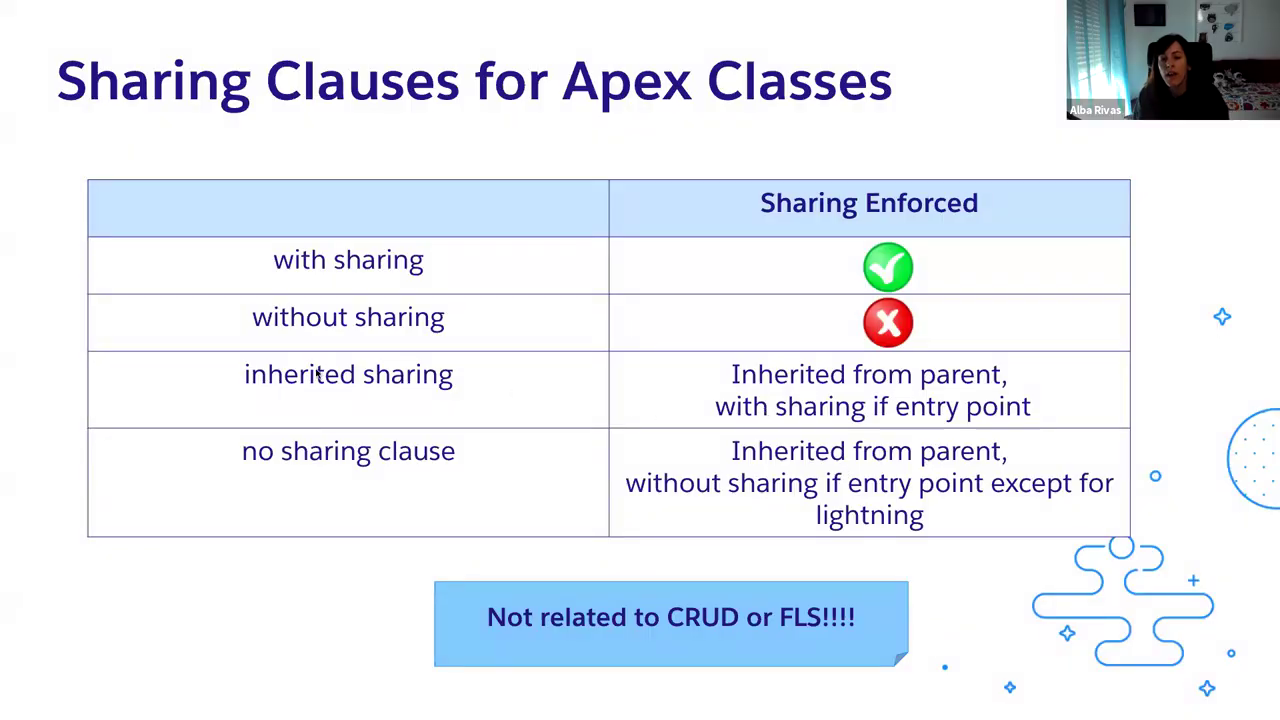
{"action": "key", "text": "Right"}
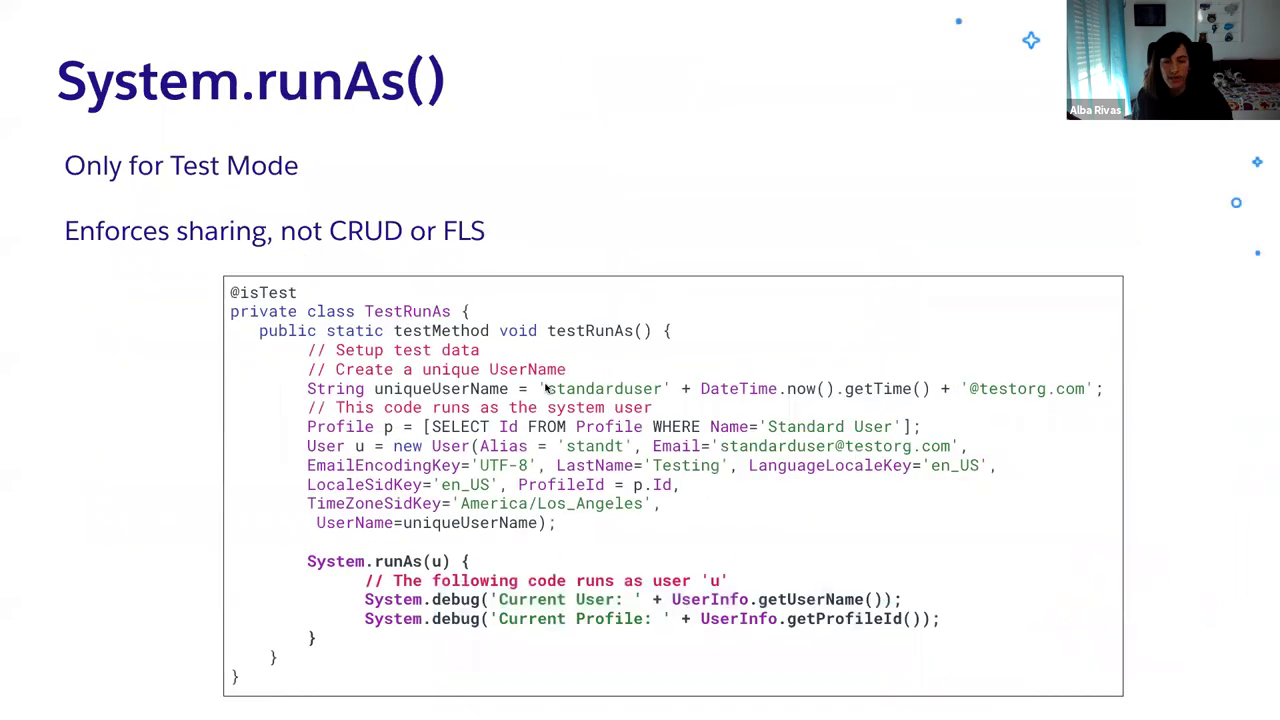
{"action": "key", "text": "Left"}
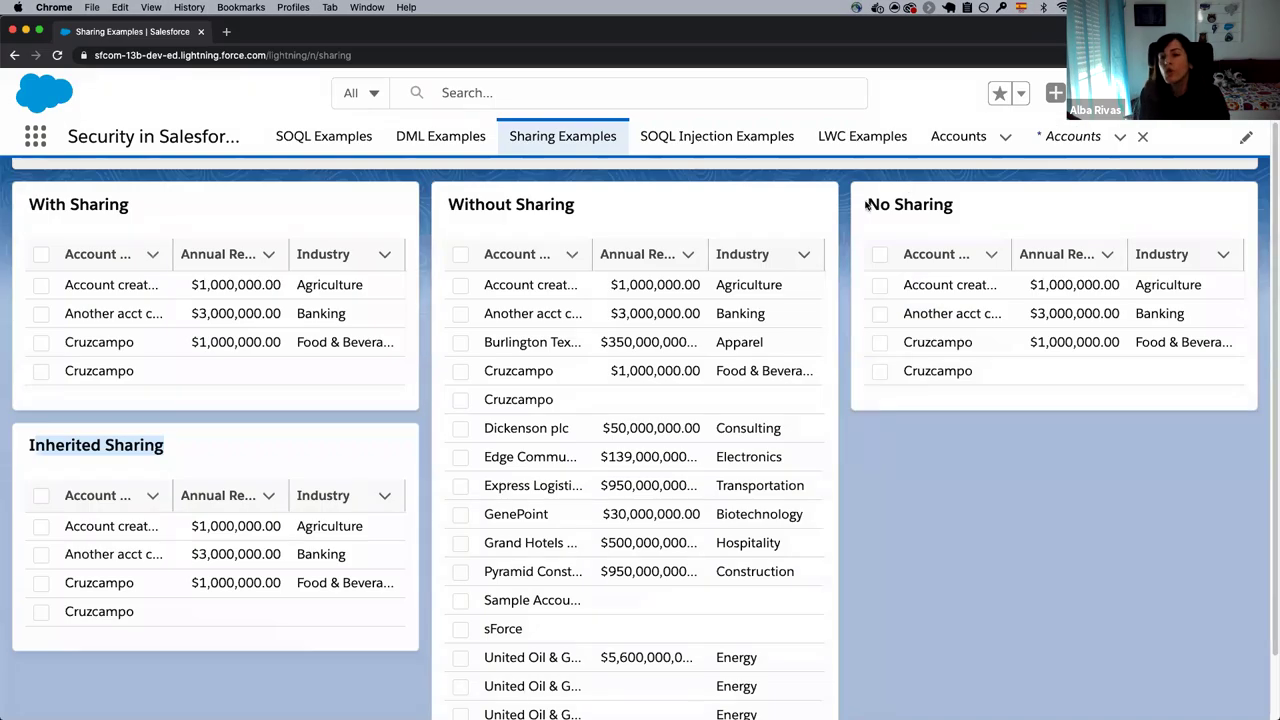
Compare the No Sharing account list with the Without Sharing and Inherited Sharing lists, highlighting each heading
{"action": "left_click_drag", "start_coordinate": [866, 206], "coordinate": [978, 204]}
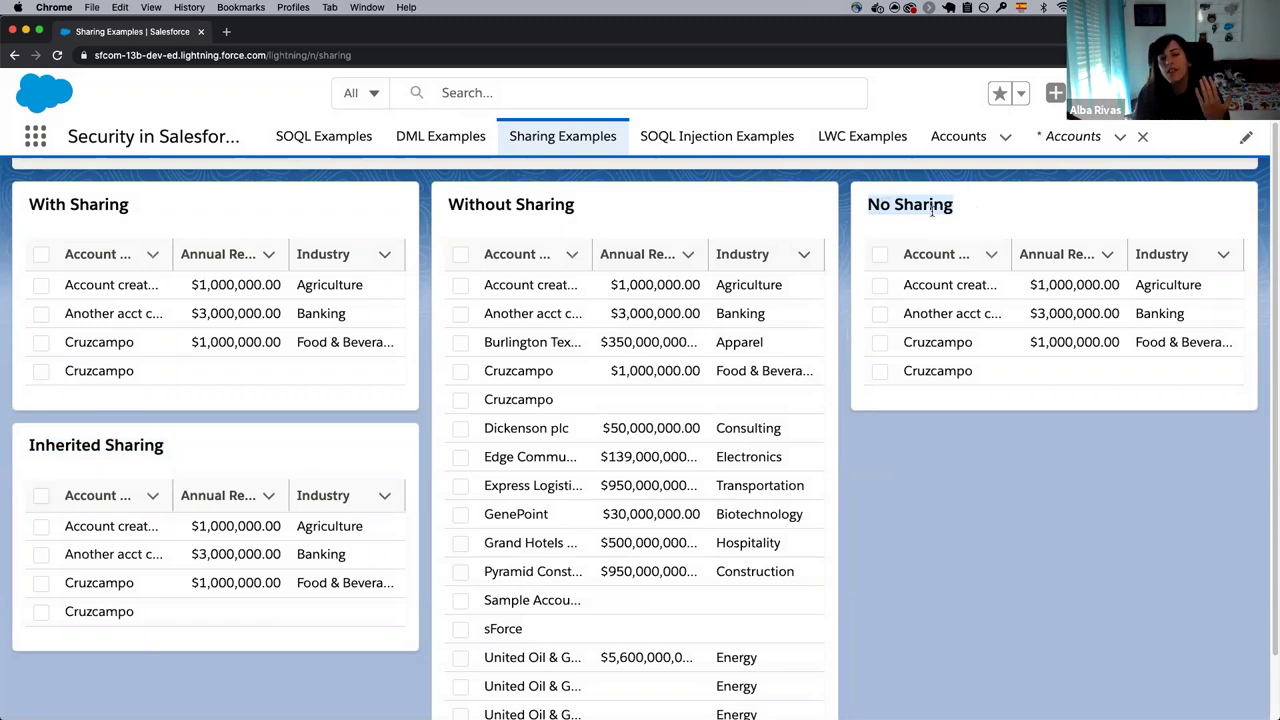
{"action": "left_click_drag", "start_coordinate": [487, 205], "coordinate": [566, 205]}
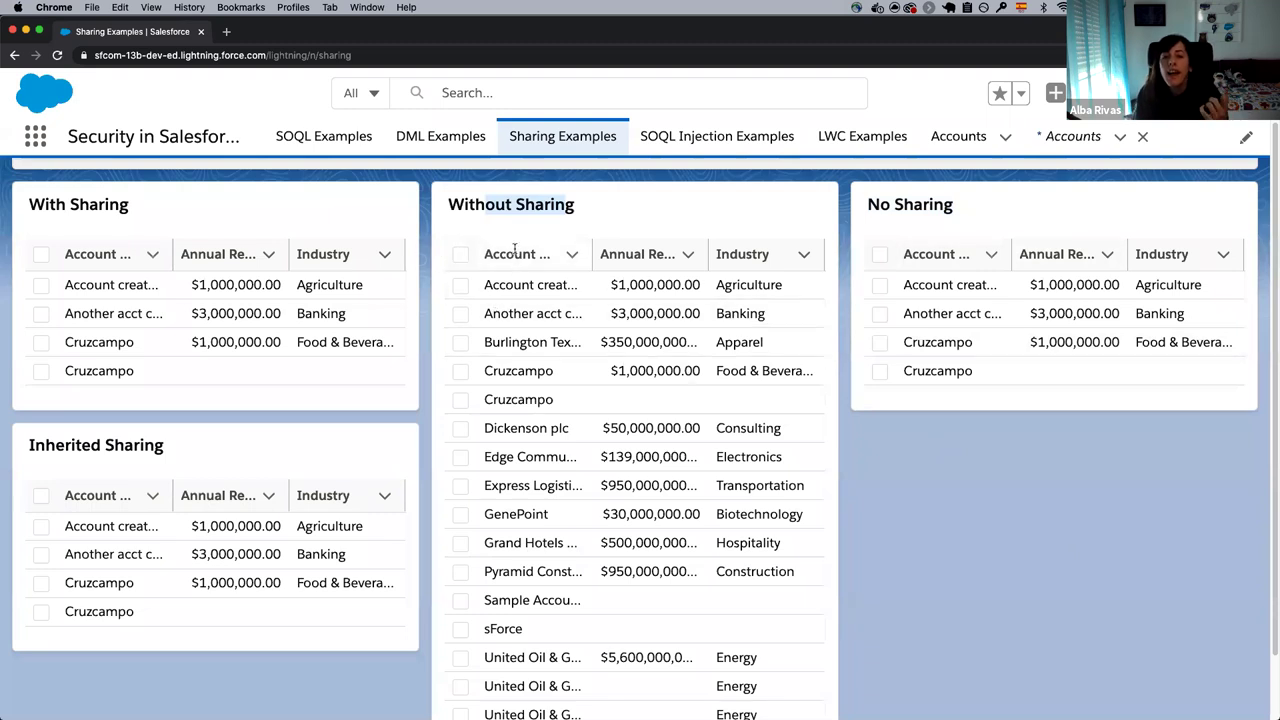
{"action": "left_click", "coordinate": [446, 206]}
{"action": "left_click_drag", "start_coordinate": [446, 206], "coordinate": [596, 214]}
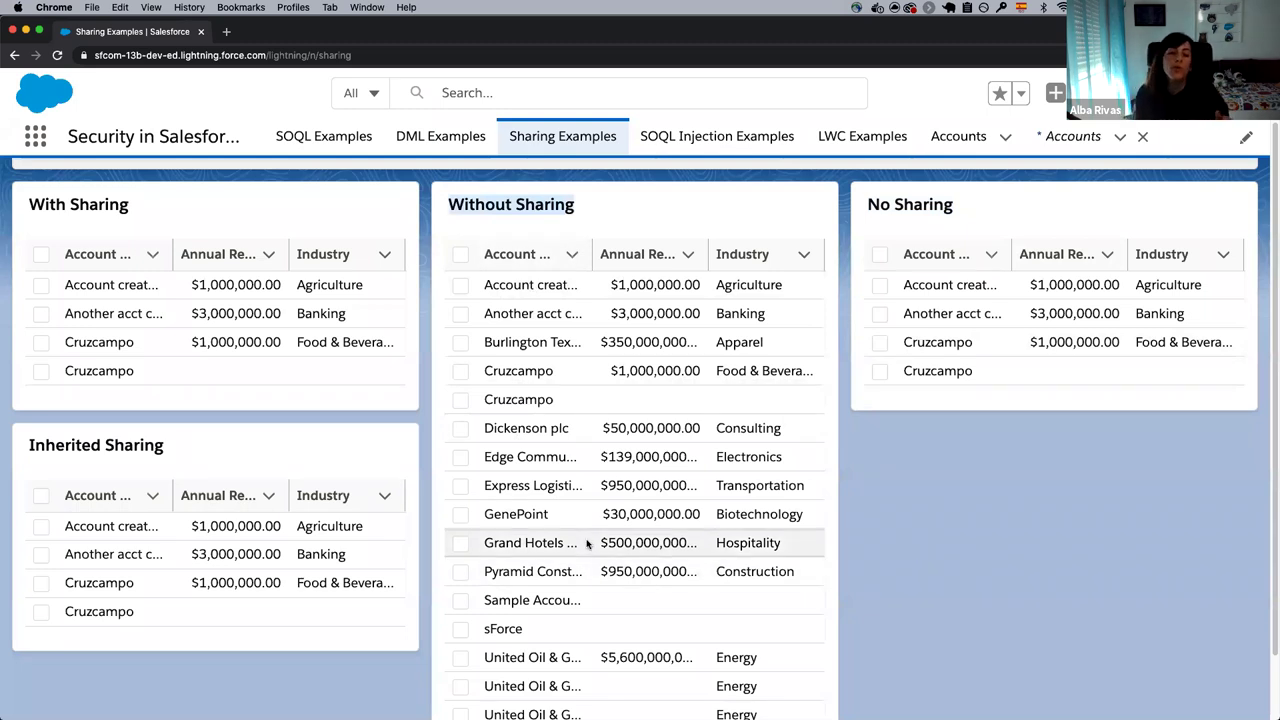
{"action": "left_click_drag", "start_coordinate": [22, 442], "coordinate": [160, 460]}
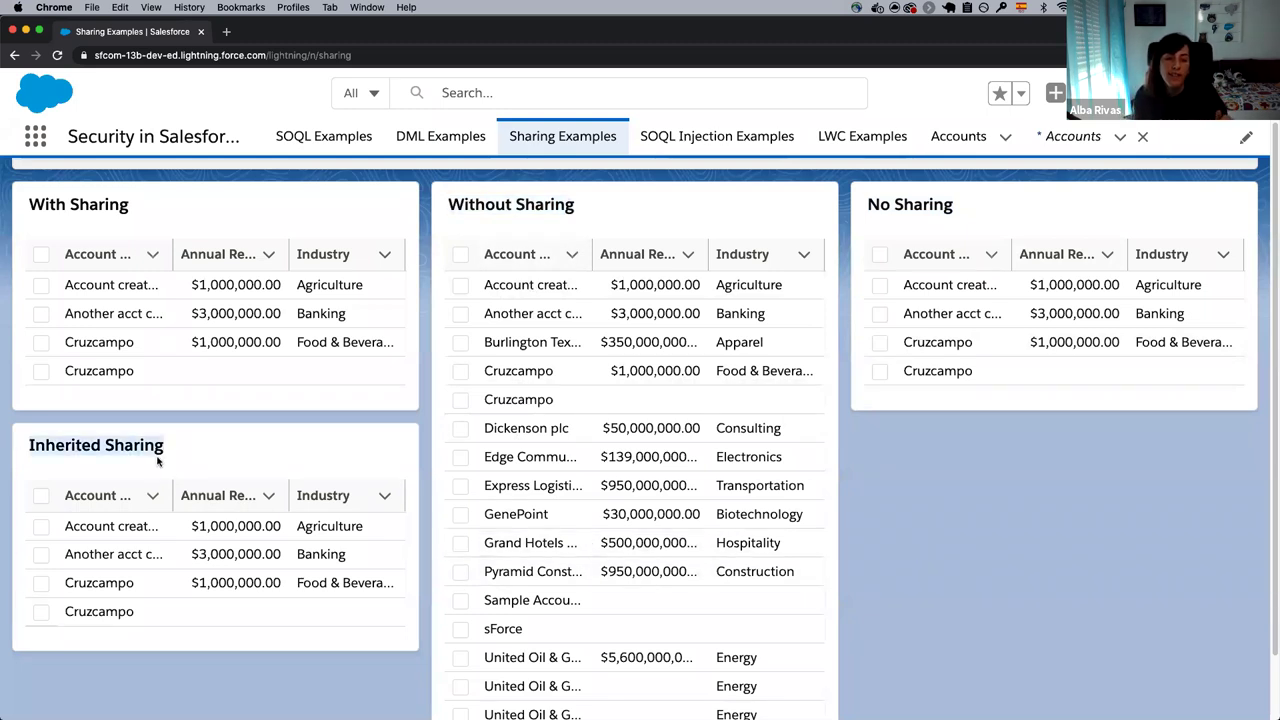
{"action": "left_click", "coordinate": [1043, 497]}
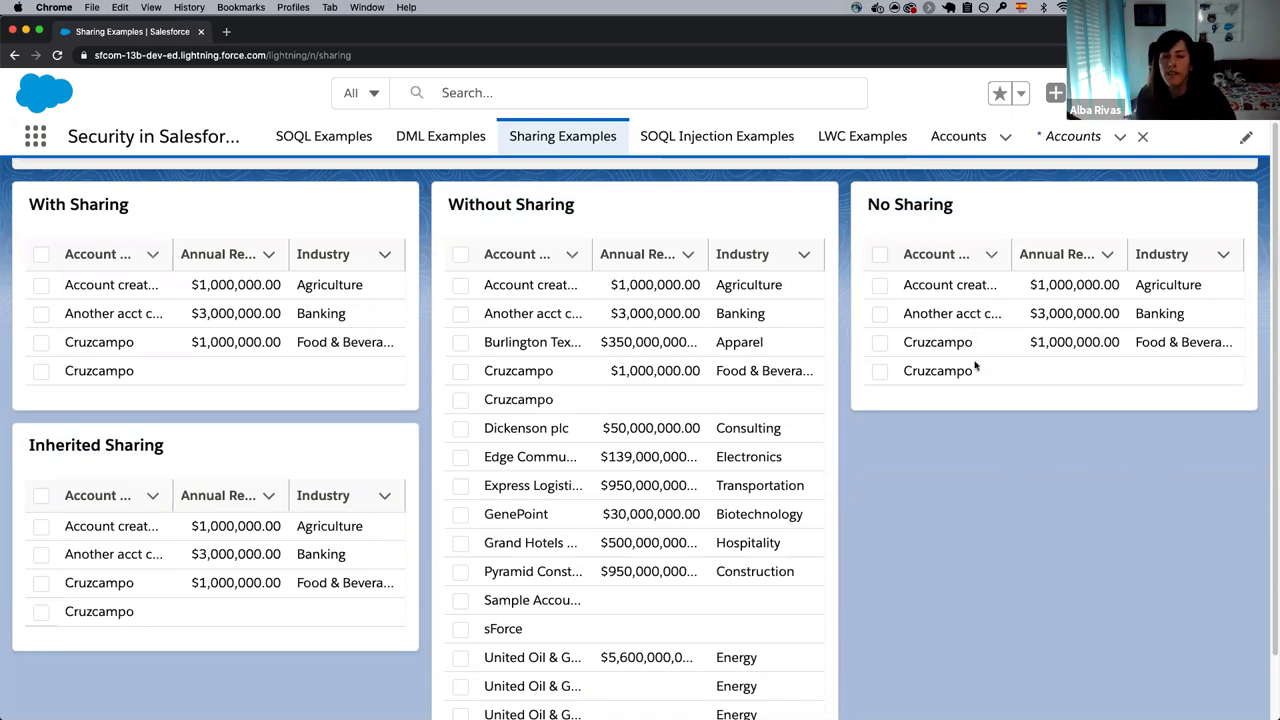
{"action": "left_click_drag", "start_coordinate": [867, 201], "coordinate": [950, 204]}
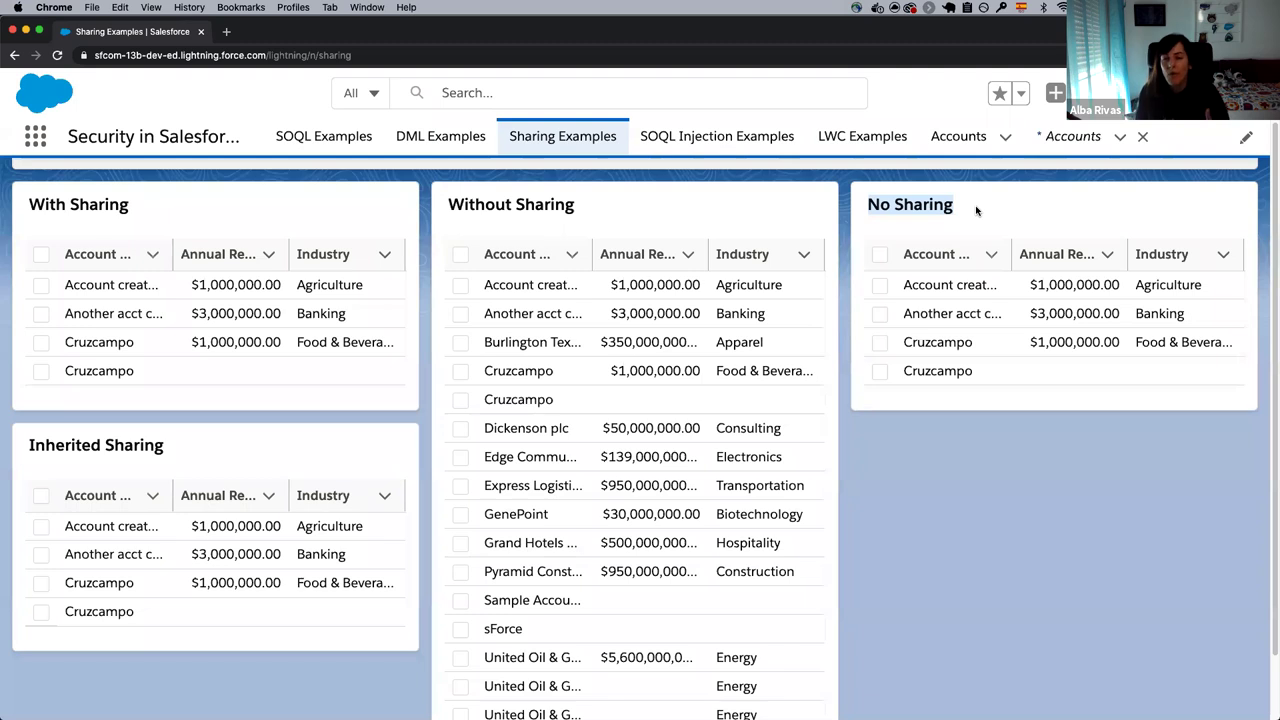
{"action": "left_click", "coordinate": [869, 207]}
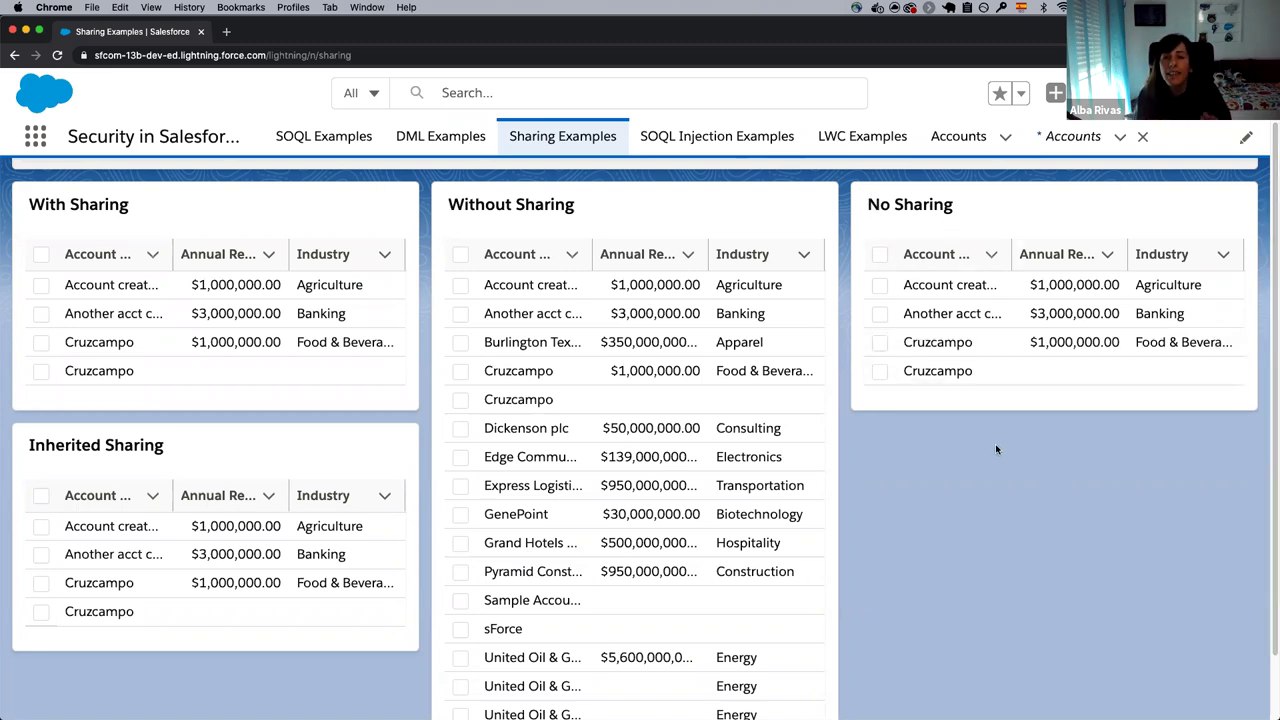
{"action": "left_click_drag", "start_coordinate": [864, 204], "coordinate": [972, 206]}
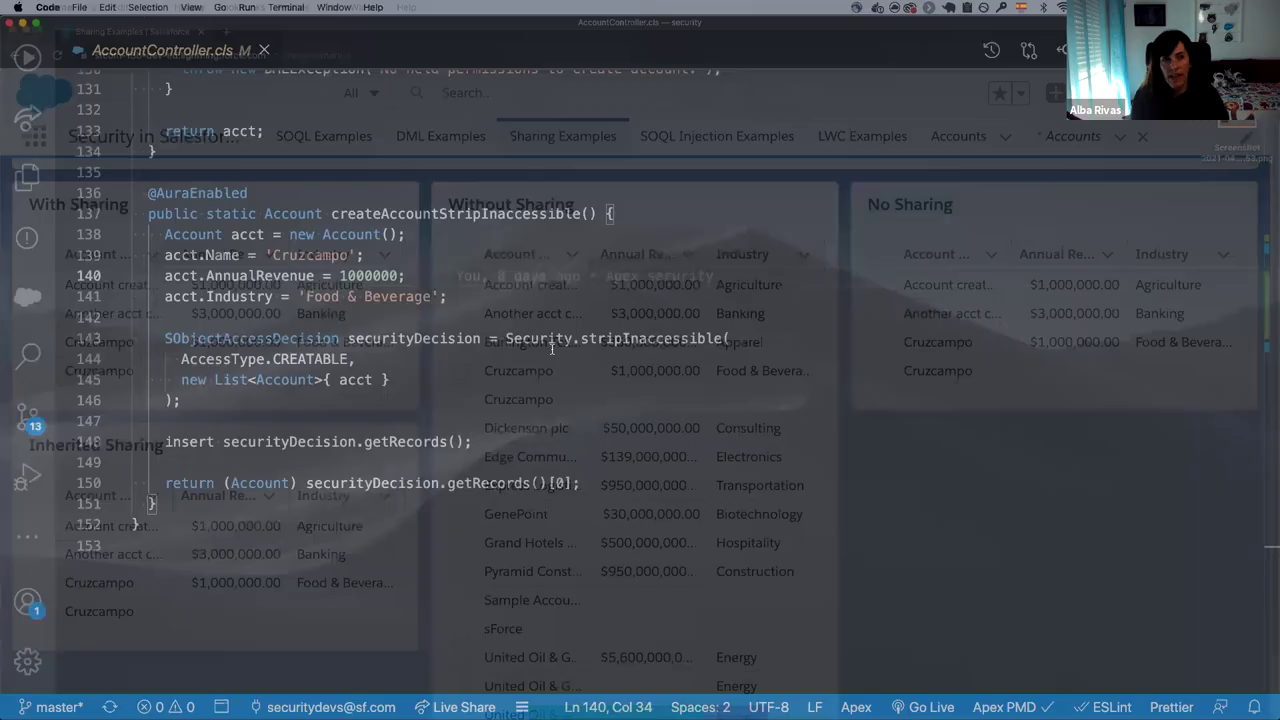
In the Visual Studio Code window, highlight the "with sharing" clause in the class declaration of AccountController.cls
{"action": "scroll", "coordinate": [551, 347], "scroll_direction": "up", "scroll_amount": 20}
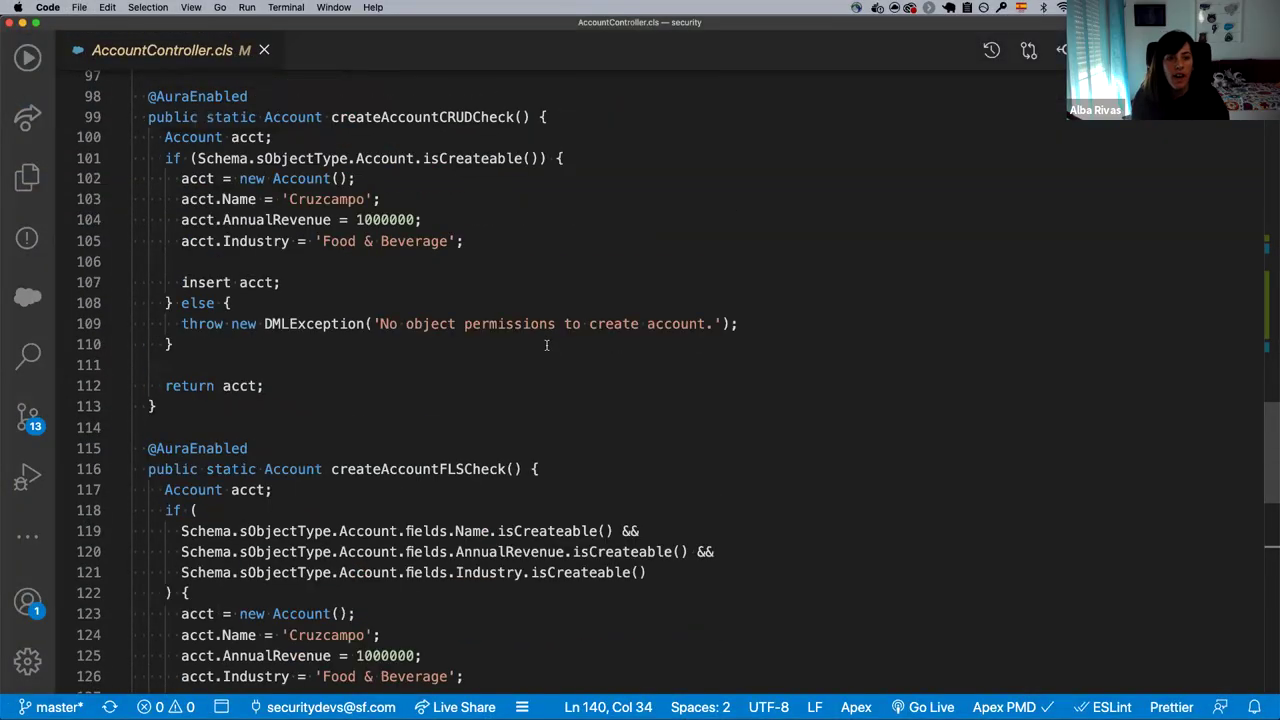
{"action": "scroll", "coordinate": [320, 190], "scroll_direction": "up", "scroll_amount": 14}
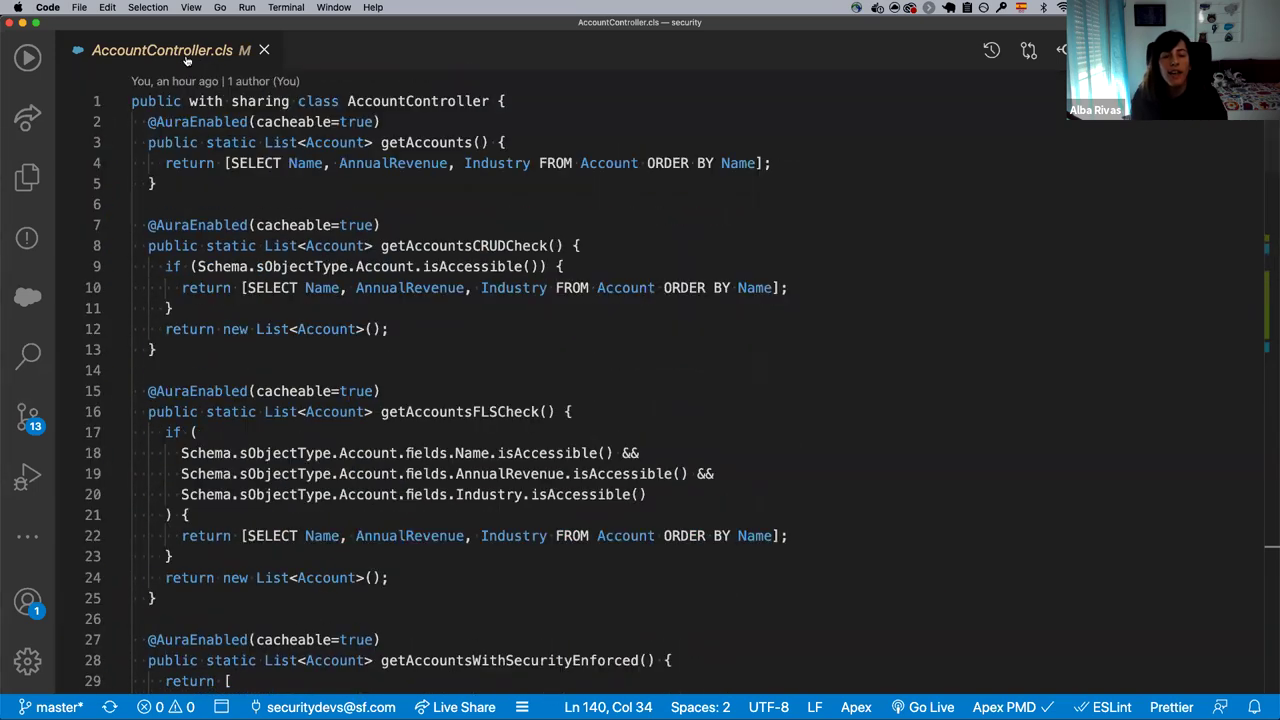
{"action": "left_click", "coordinate": [191, 101]}
{"action": "left_click", "coordinate": [289, 101], "text": "shift"}
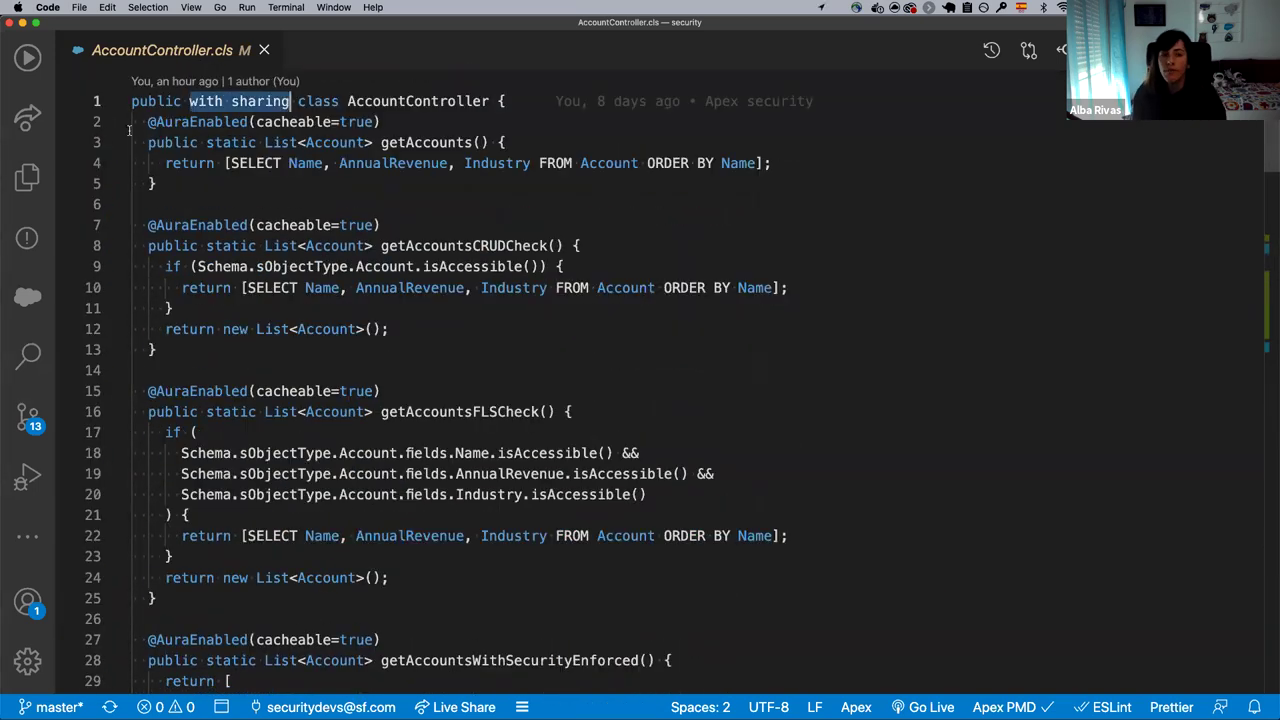
Open AccountControllerWithoutSharing.cls from the classes folder and highlight the "without sharing" clause in its declaration
{"action": "left_click", "coordinate": [29, 177]}
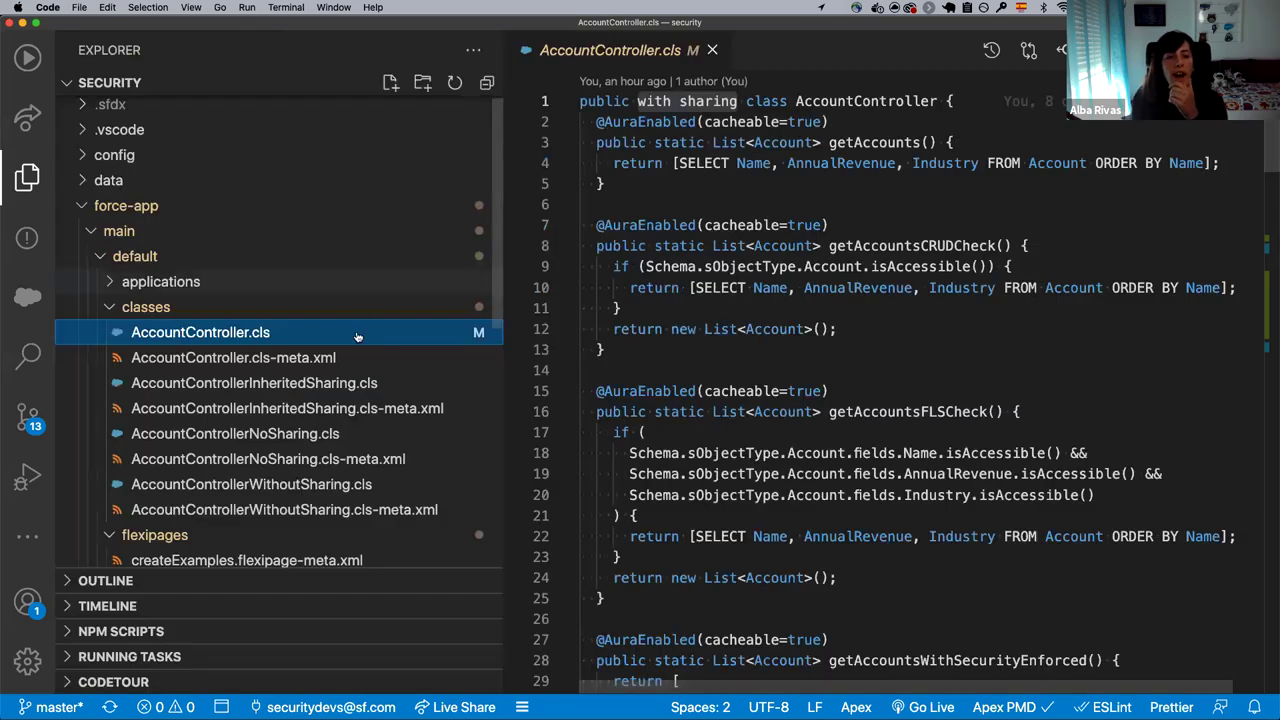
{"action": "scroll", "coordinate": [300, 350], "scroll_direction": "down", "scroll_amount": 2}
{"action": "left_click", "coordinate": [305, 372]}
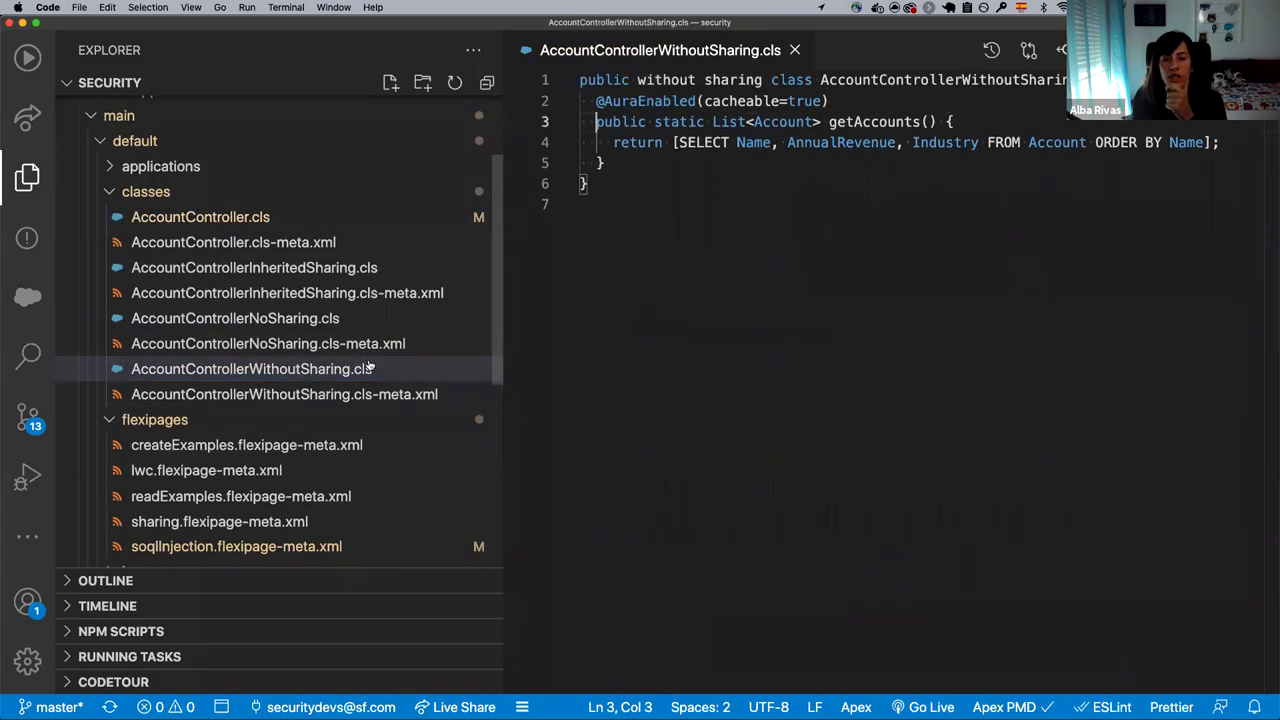
{"action": "left_click", "coordinate": [634, 101]}
{"action": "left_click", "coordinate": [810, 101], "text": "shift"}
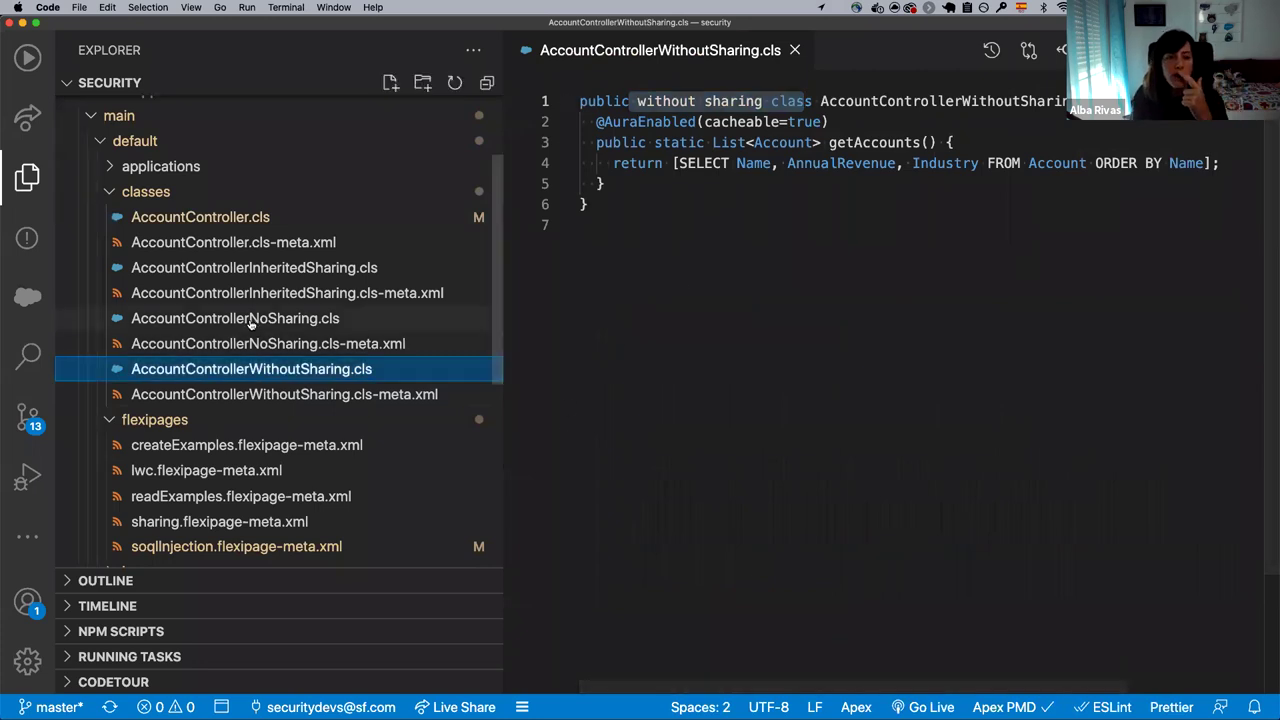
Open AccountControllerNoSharing.cls and highlight its class declaration, which has no sharing clause
{"action": "left_click", "coordinate": [329, 318]}
{"action": "left_click", "coordinate": [604, 101]}
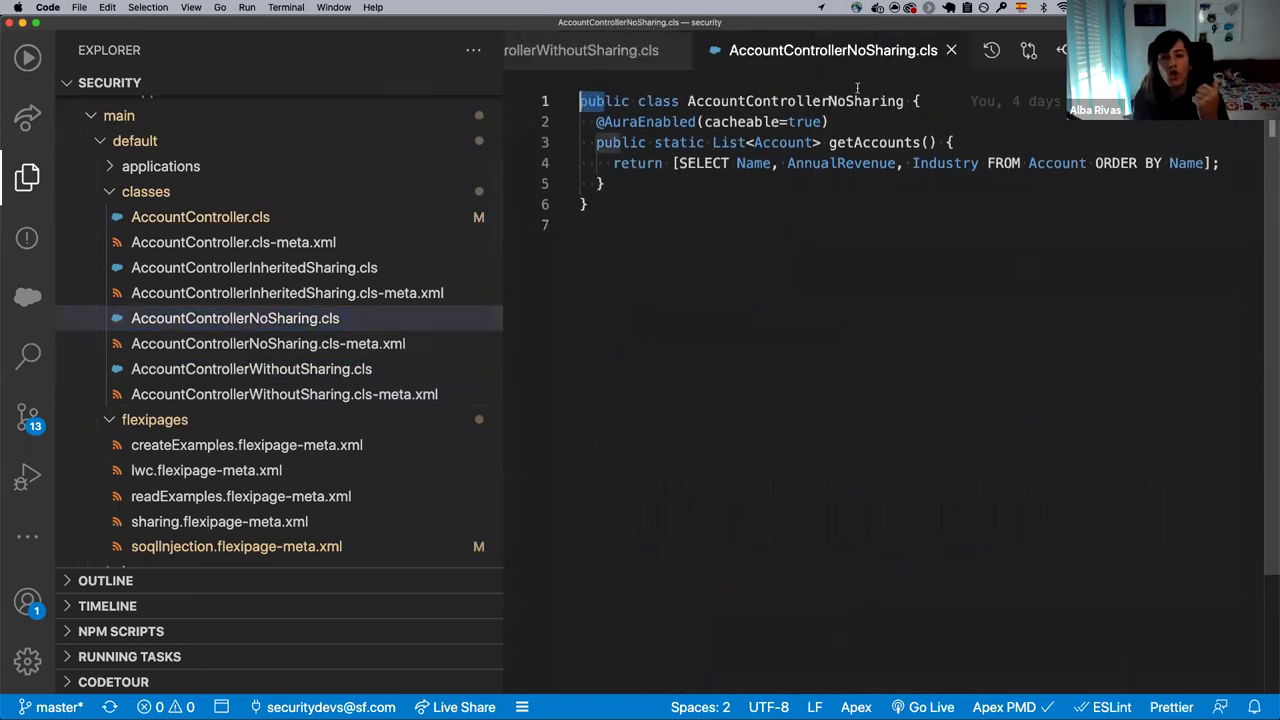
{"action": "left_click", "coordinate": [875, 101], "text": "shift"}
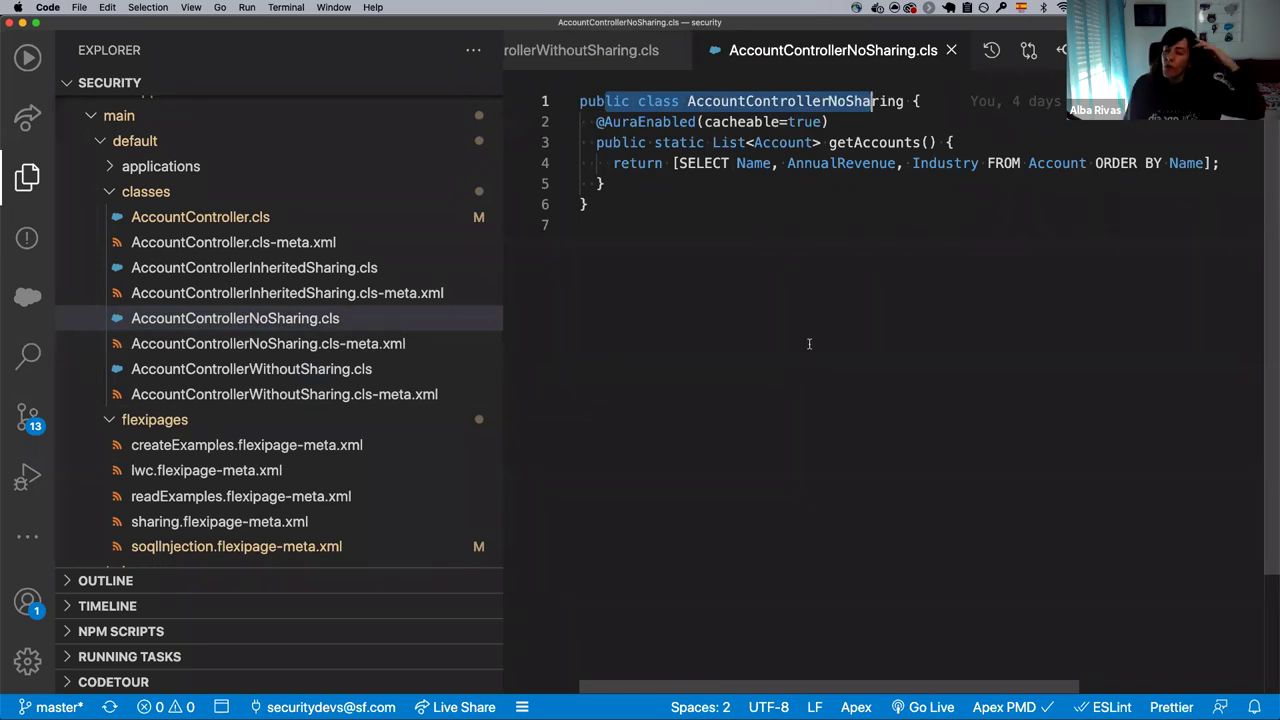
Open AccountControllerInheritedSharing.cls and highlight the "inherited sharing" clause in its class declaration
{"action": "double_click", "coordinate": [254, 267]}
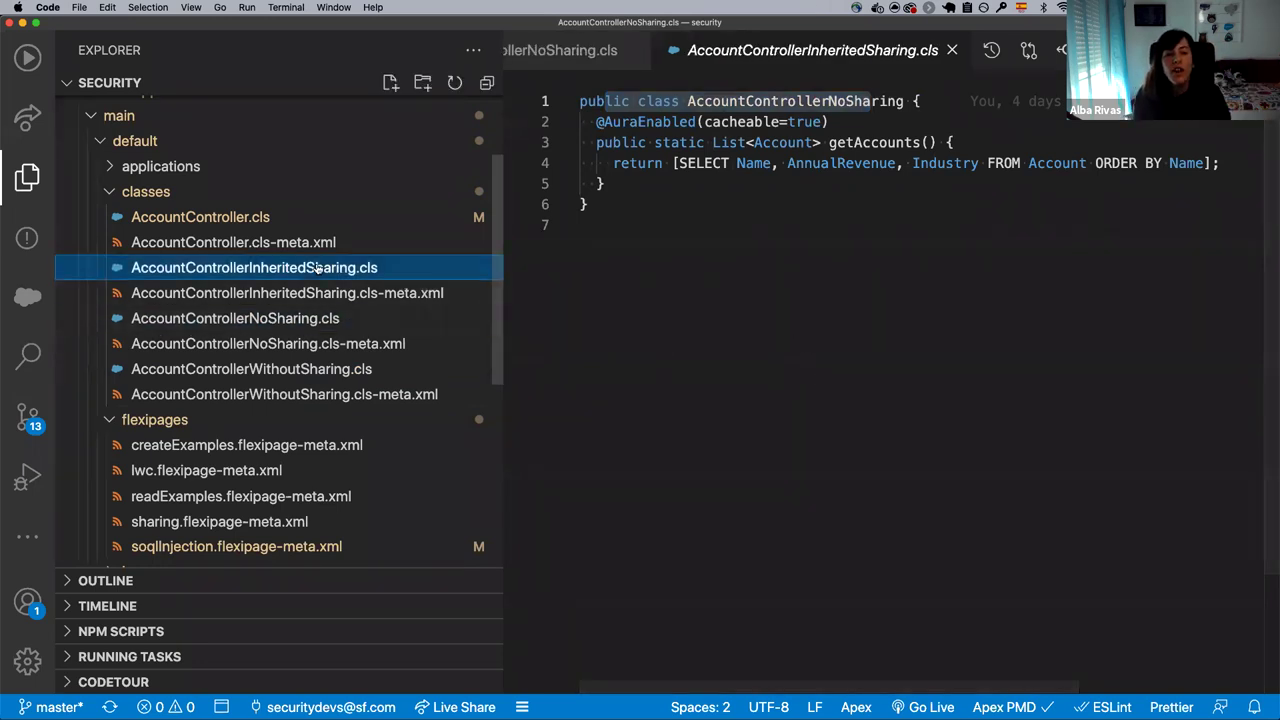
{"action": "left_click_drag", "start_coordinate": [639, 101], "coordinate": [880, 101]}
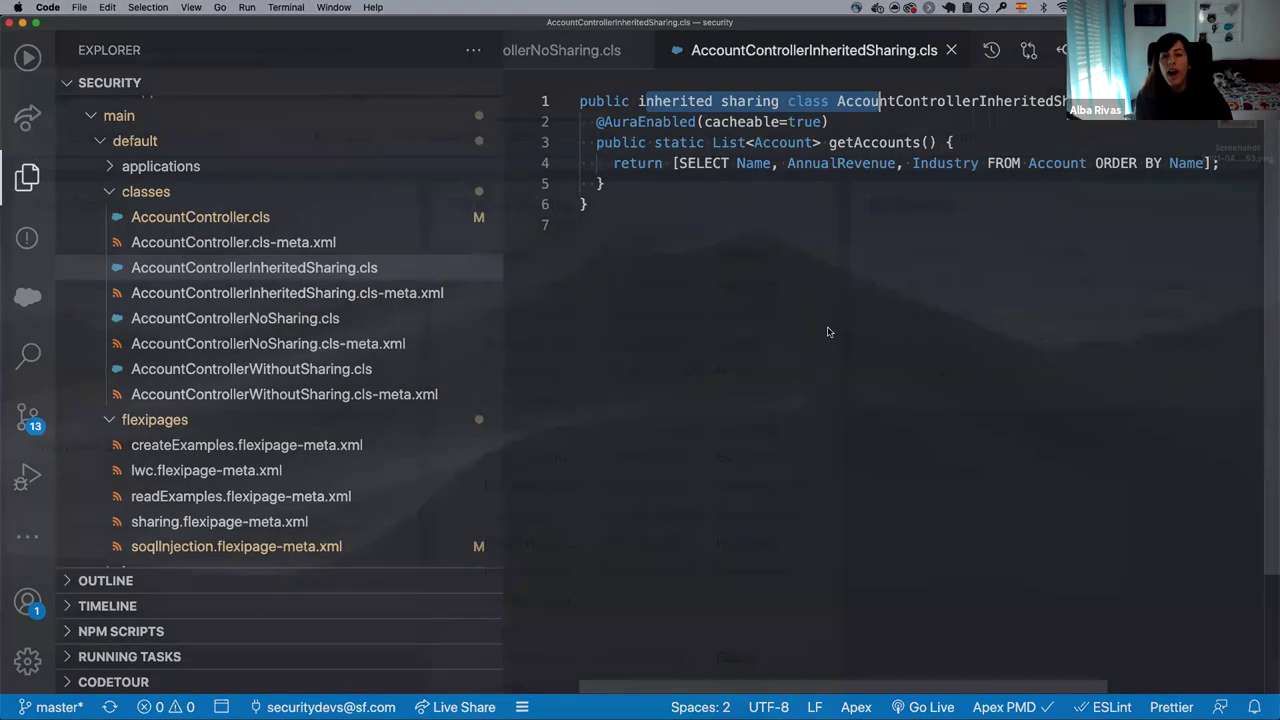
Switch back to the slide presentation and advance from the Sharing Clauses for Apex Classes slide to System.runAs()
{"action": "key", "text": "super+Tab"}
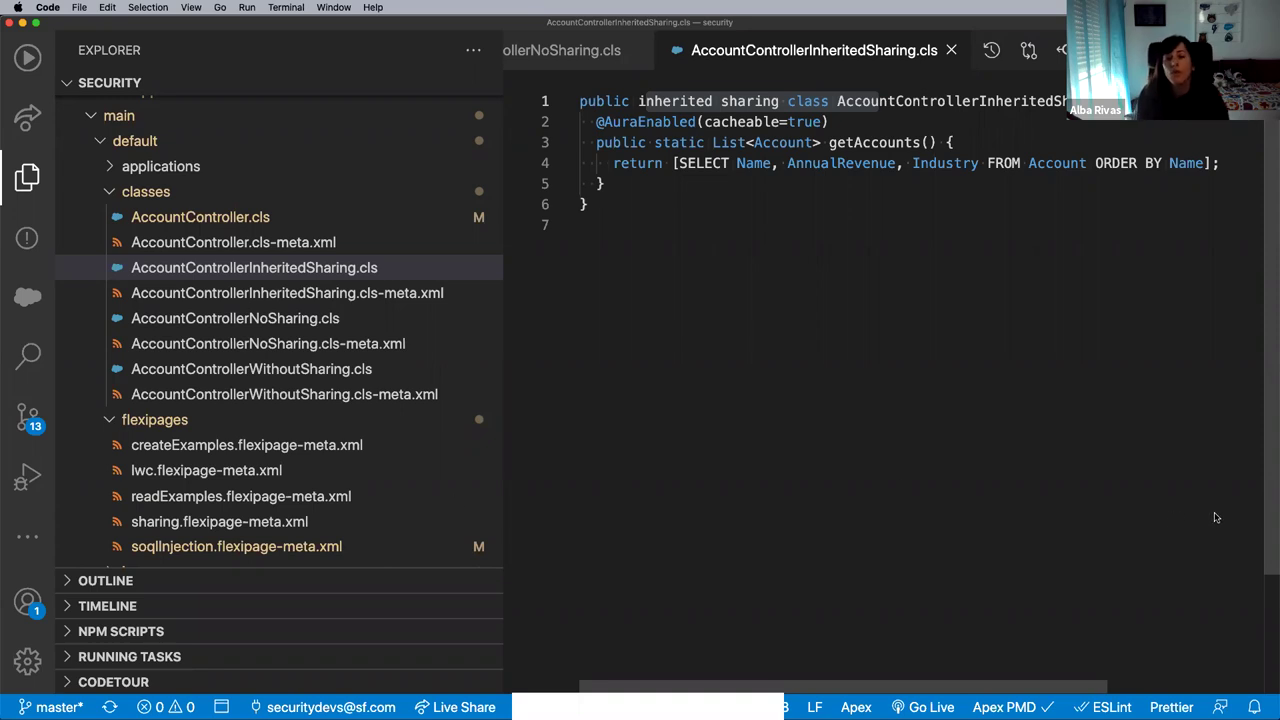
{"action": "key", "text": "super+Tab"}
{"action": "key", "text": "Right"}
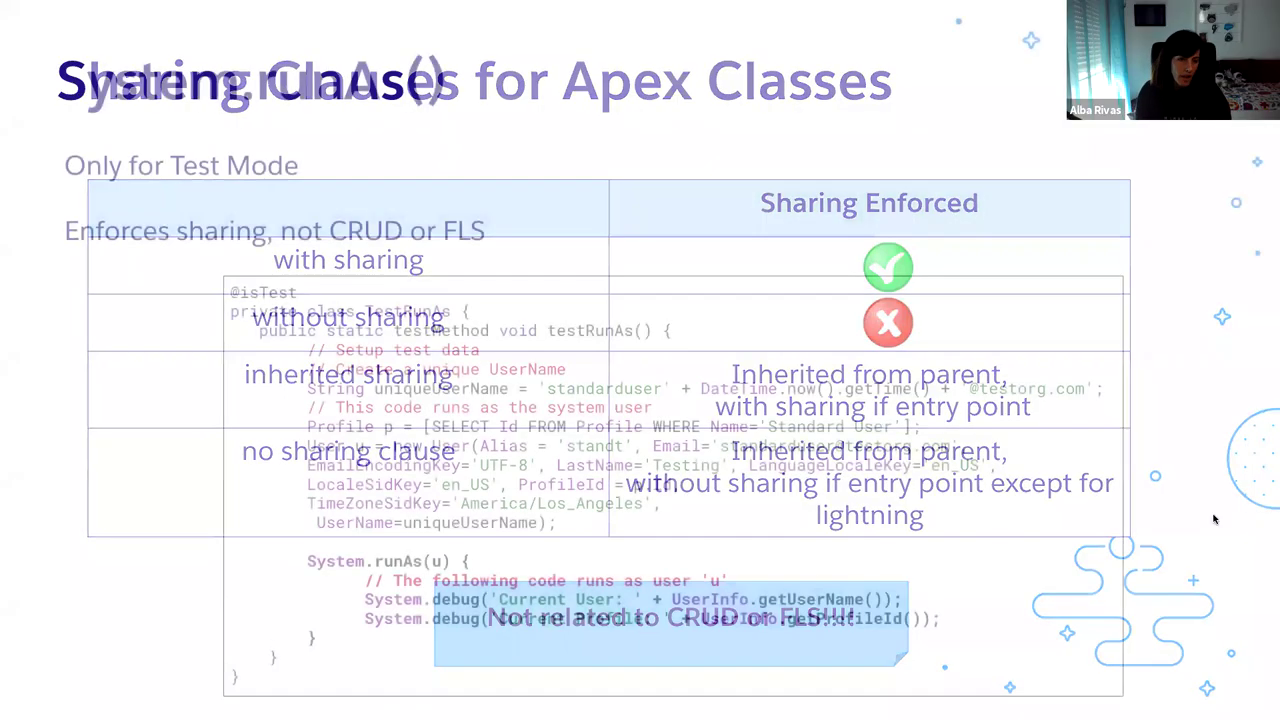